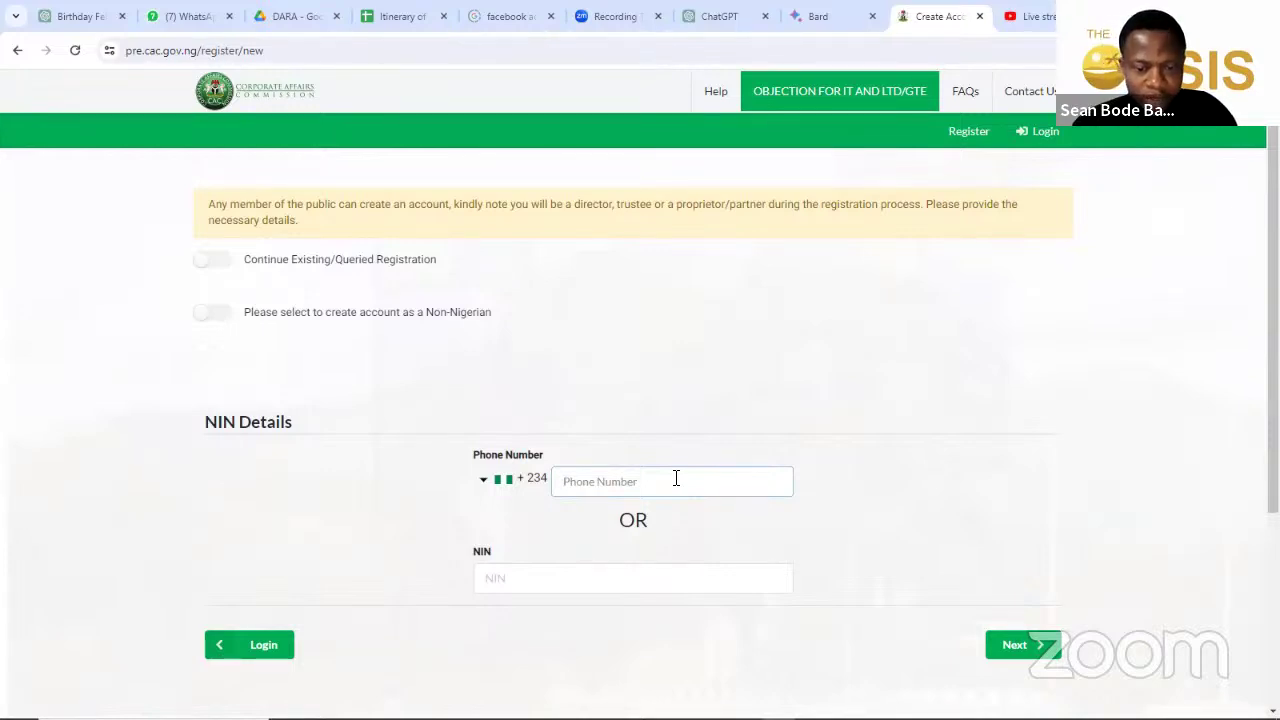
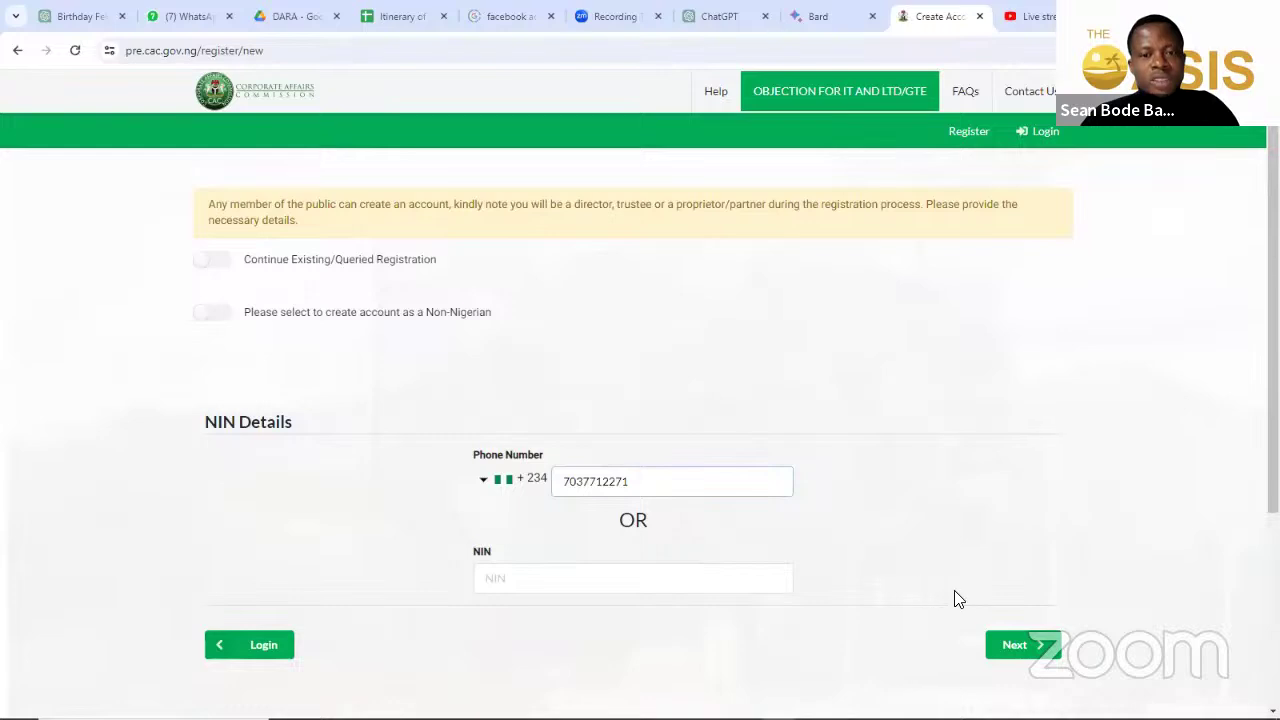
# Step: Enter the phone number under NIN Details and submit it to unlock the full form
pyautogui.click(1013, 643)
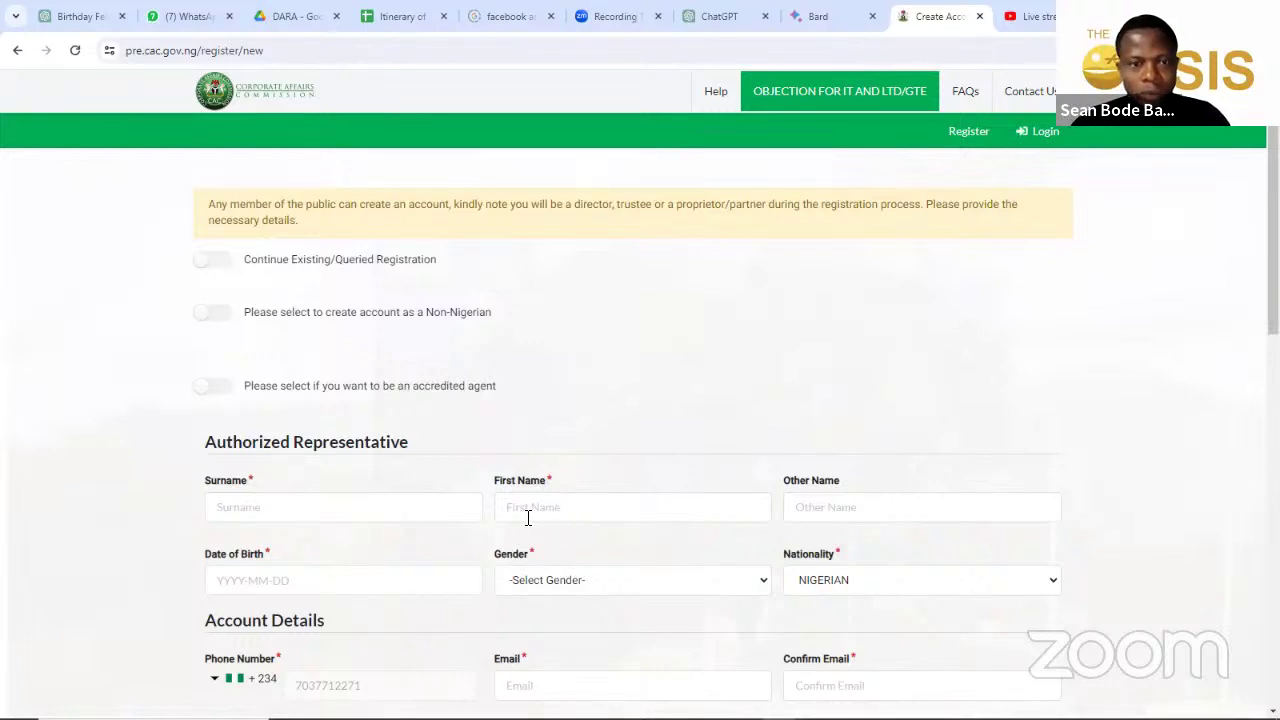
pyautogui.click(392, 513)
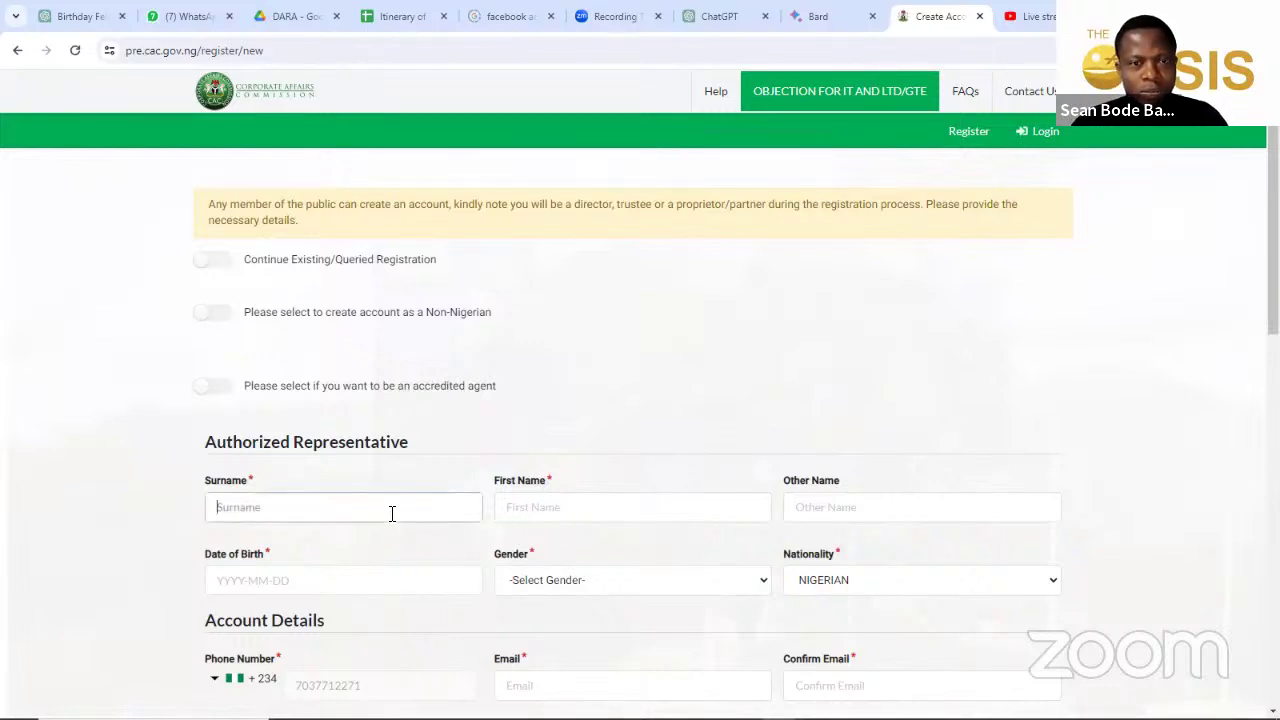
pyautogui.scroll(-1, 396, 511)
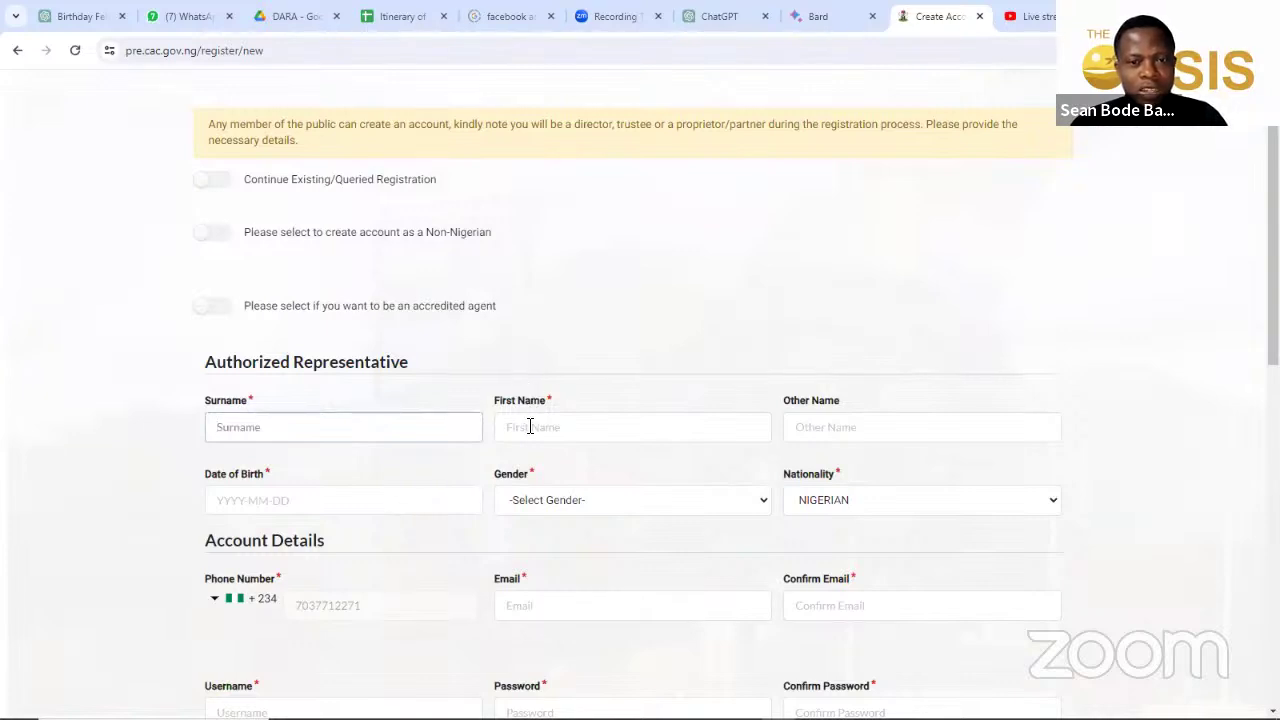
pyautogui.scroll(-1, 529, 423)
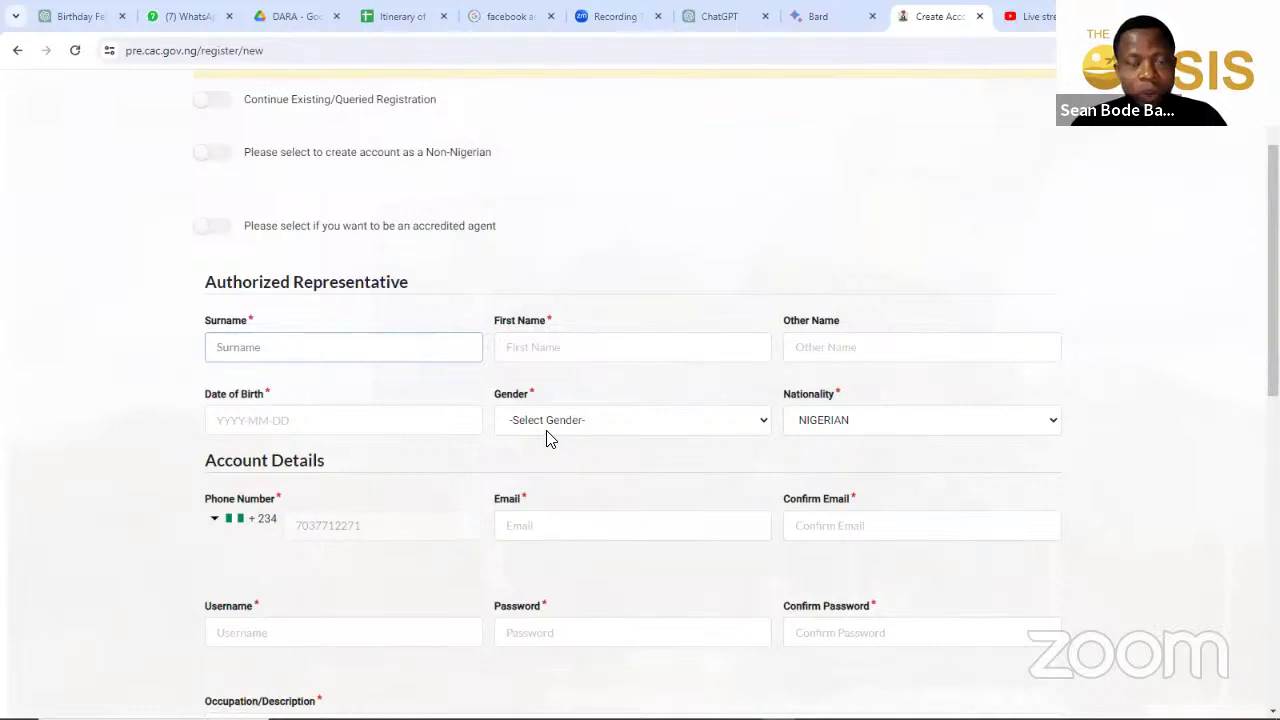
pyautogui.scroll(2, 620, 395)
pyautogui.click(239, 50)
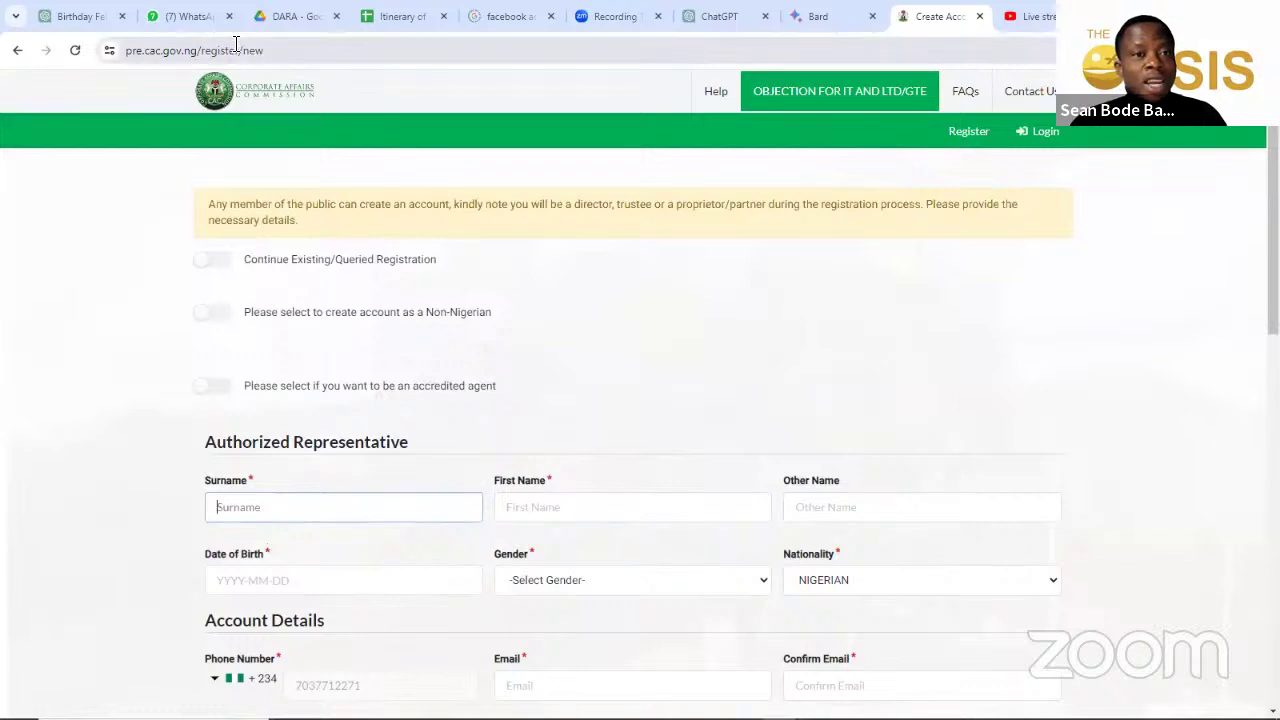
pyautogui.hotkey('shift', 'Home')
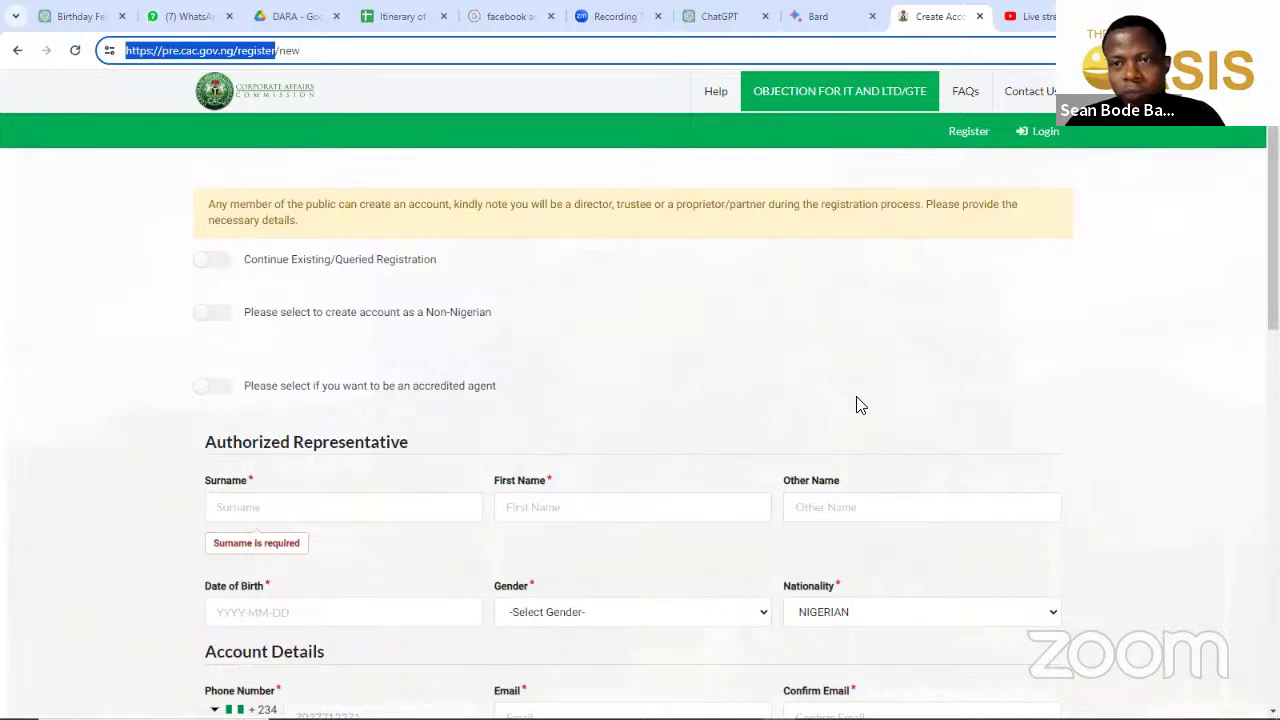
pyautogui.click(608, 128)
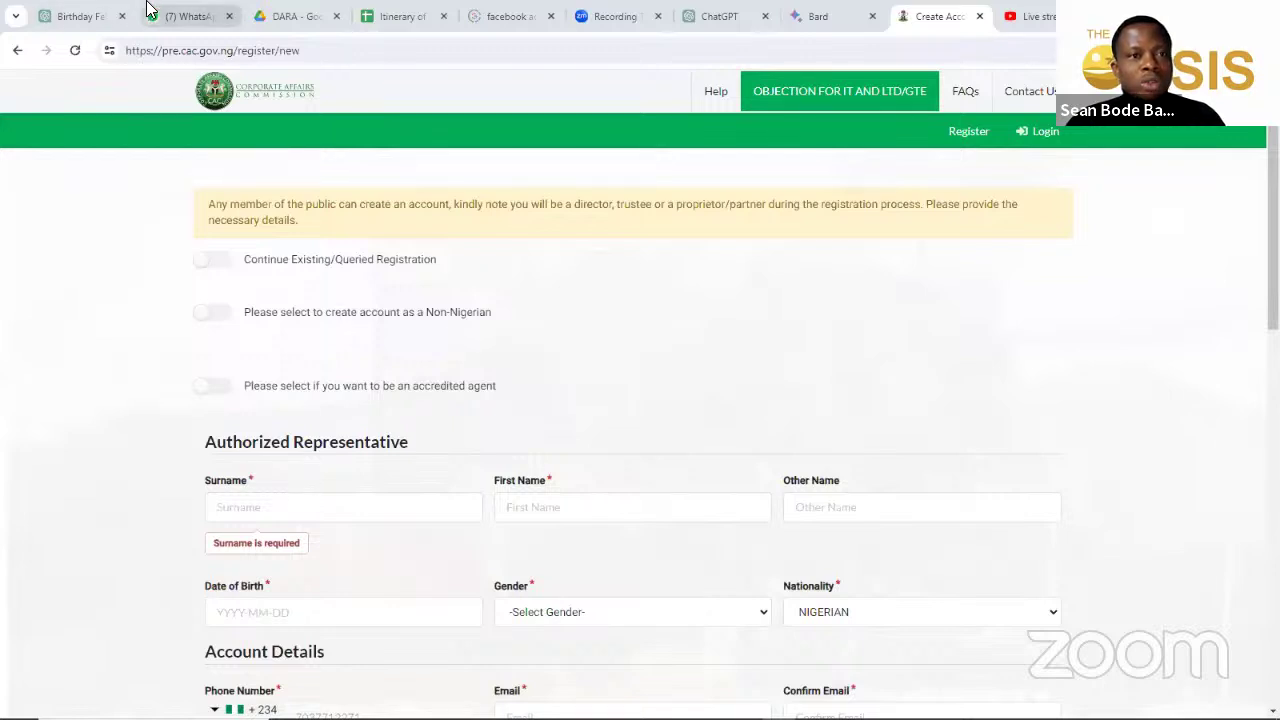
# Step: In the WhatsApp self-chat, scroll back to the older channel invite message and select it
pyautogui.hotkey('ctrl', '2')
pyautogui.click(191, 315)
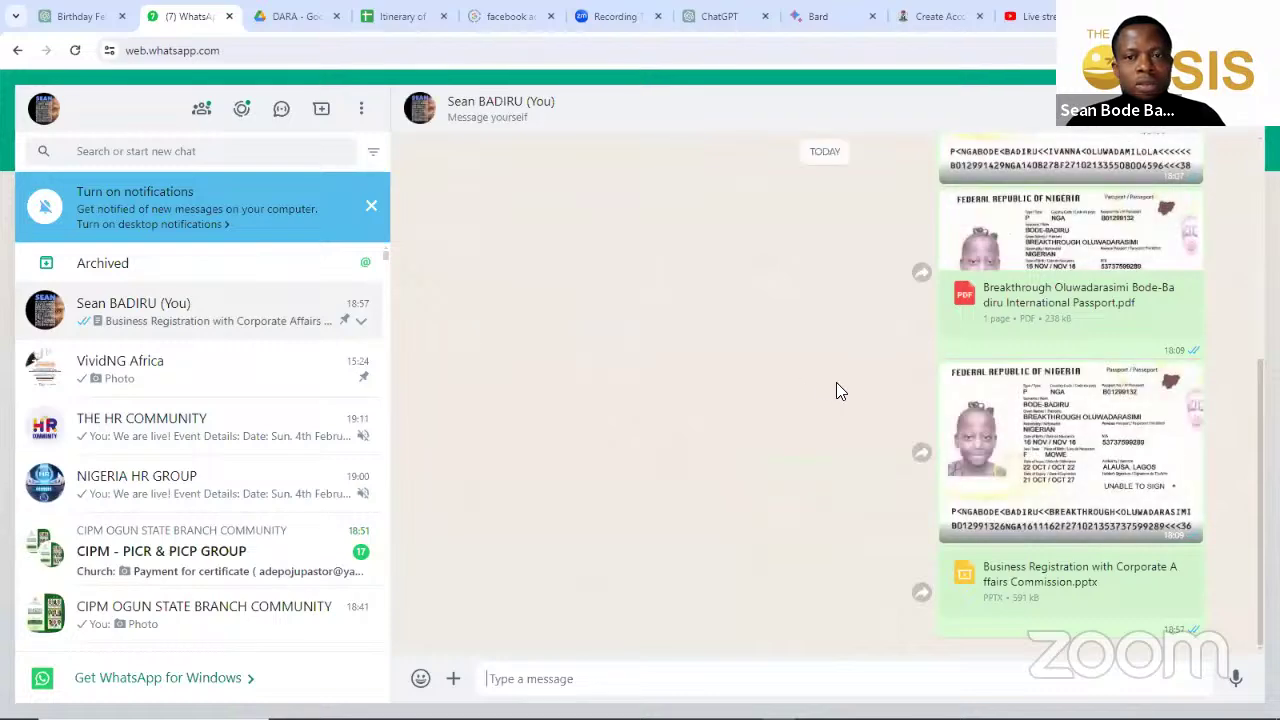
pyautogui.scroll(10, 804, 348)
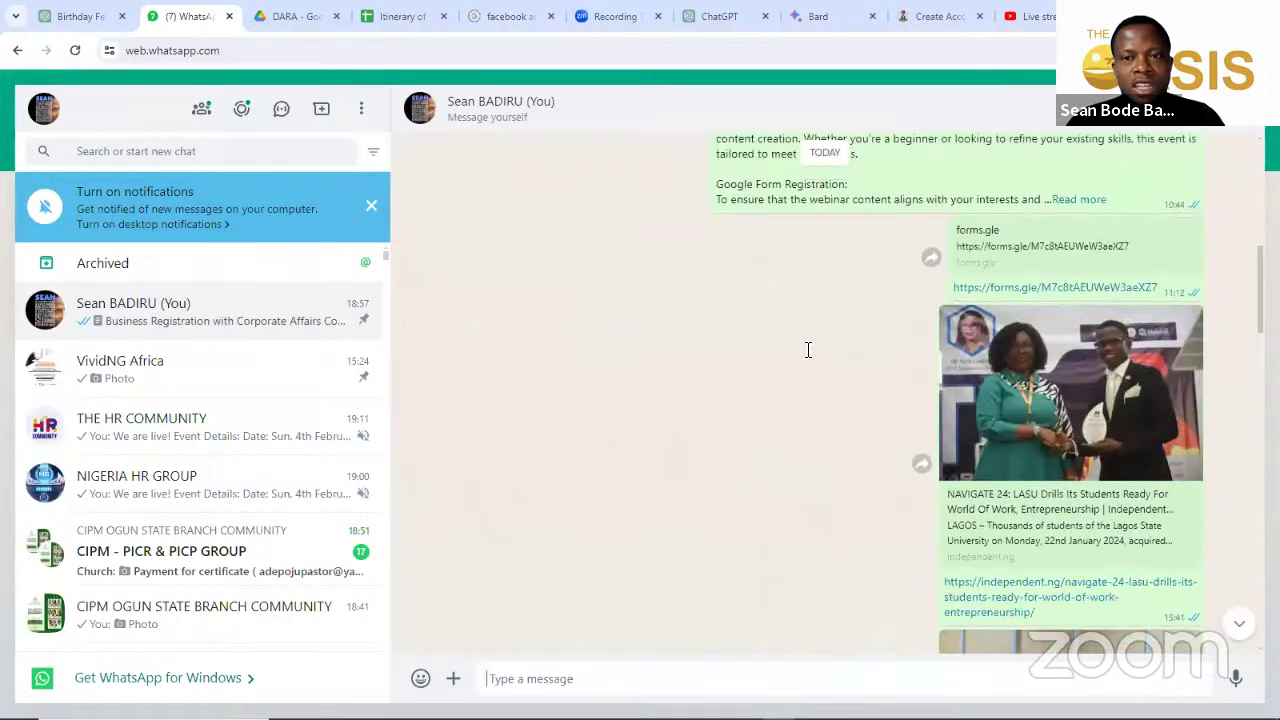
pyautogui.scroll(1, 808, 340)
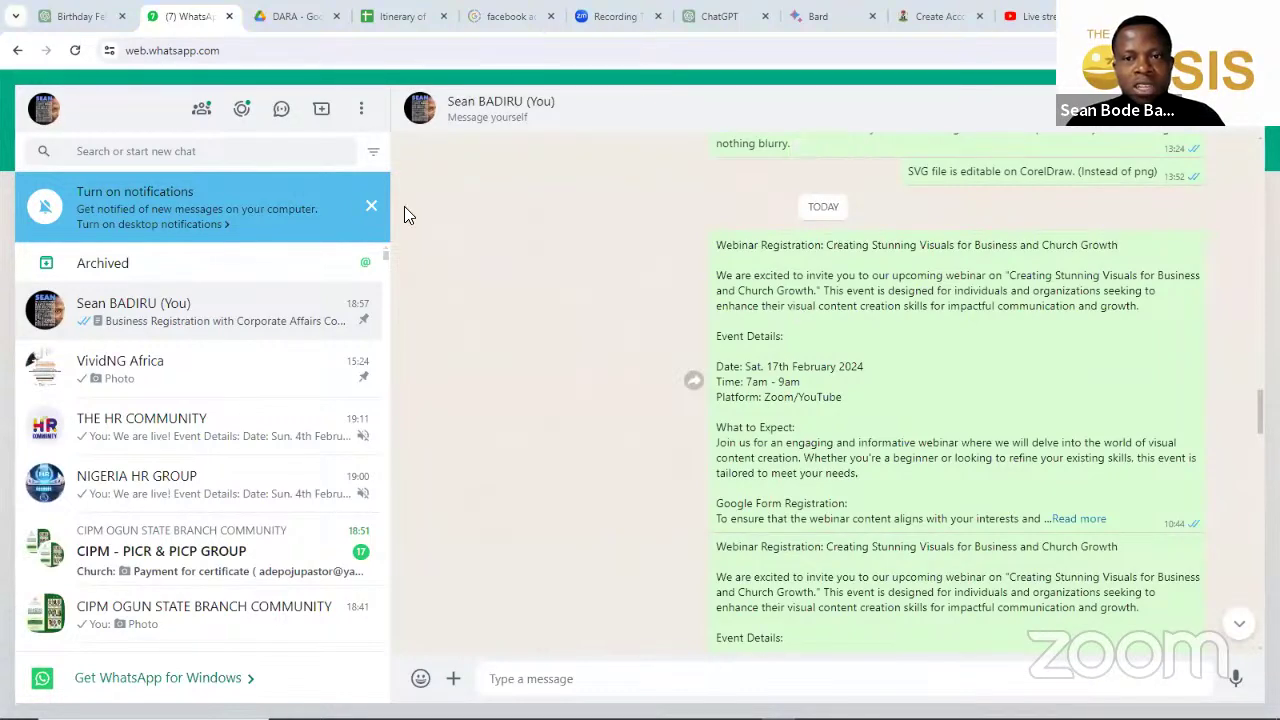
pyautogui.scroll(15, 870, 342)
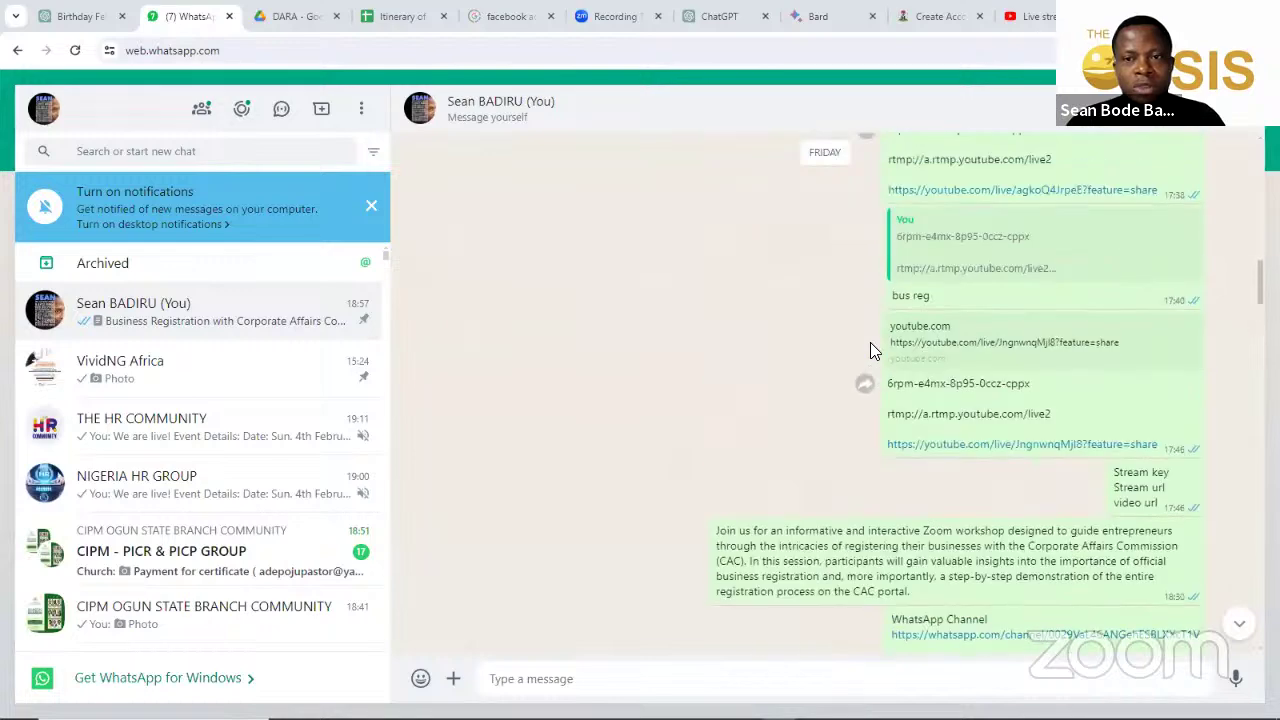
pyautogui.scroll(20, 870, 342)
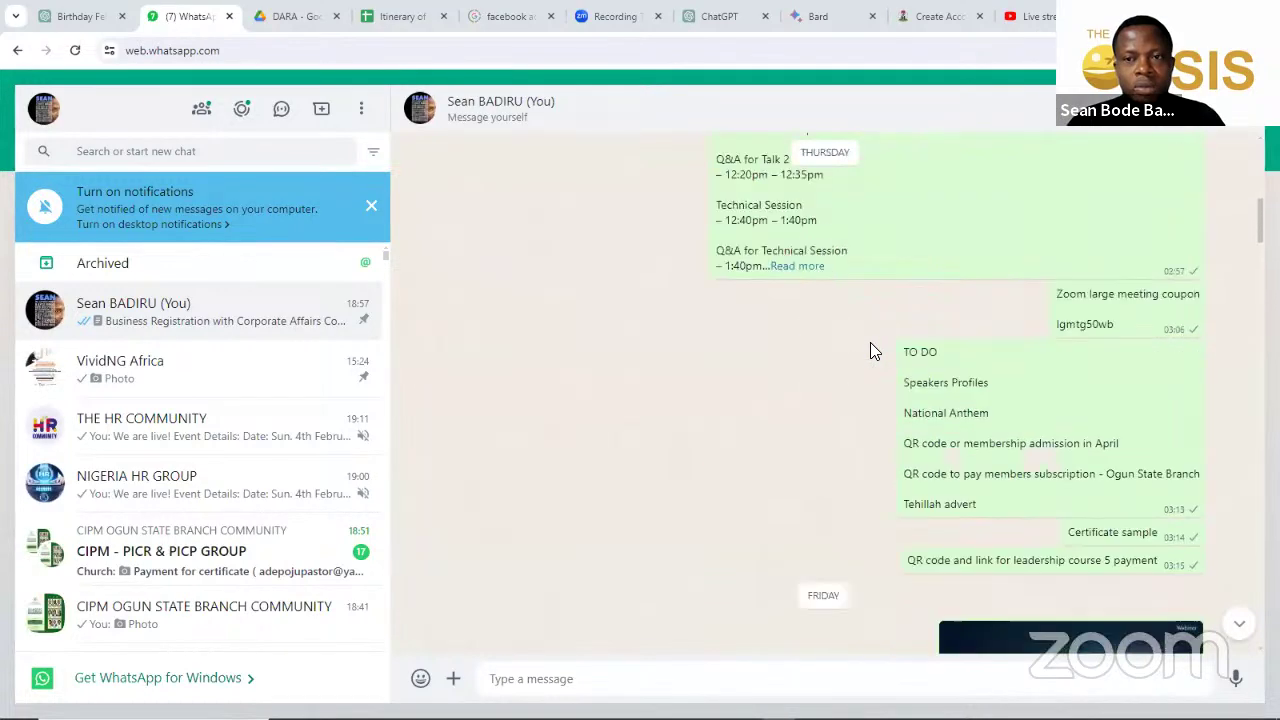
pyautogui.scroll(10, 870, 350)
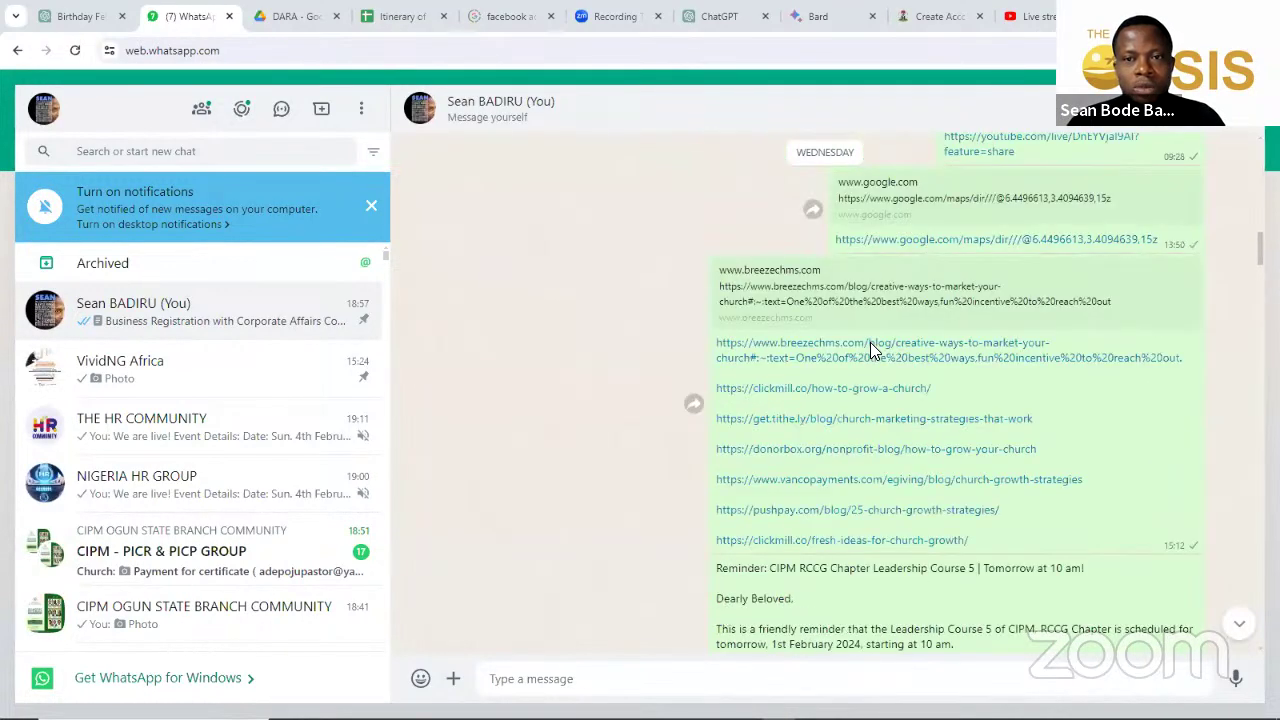
pyautogui.scroll(15, 875, 350)
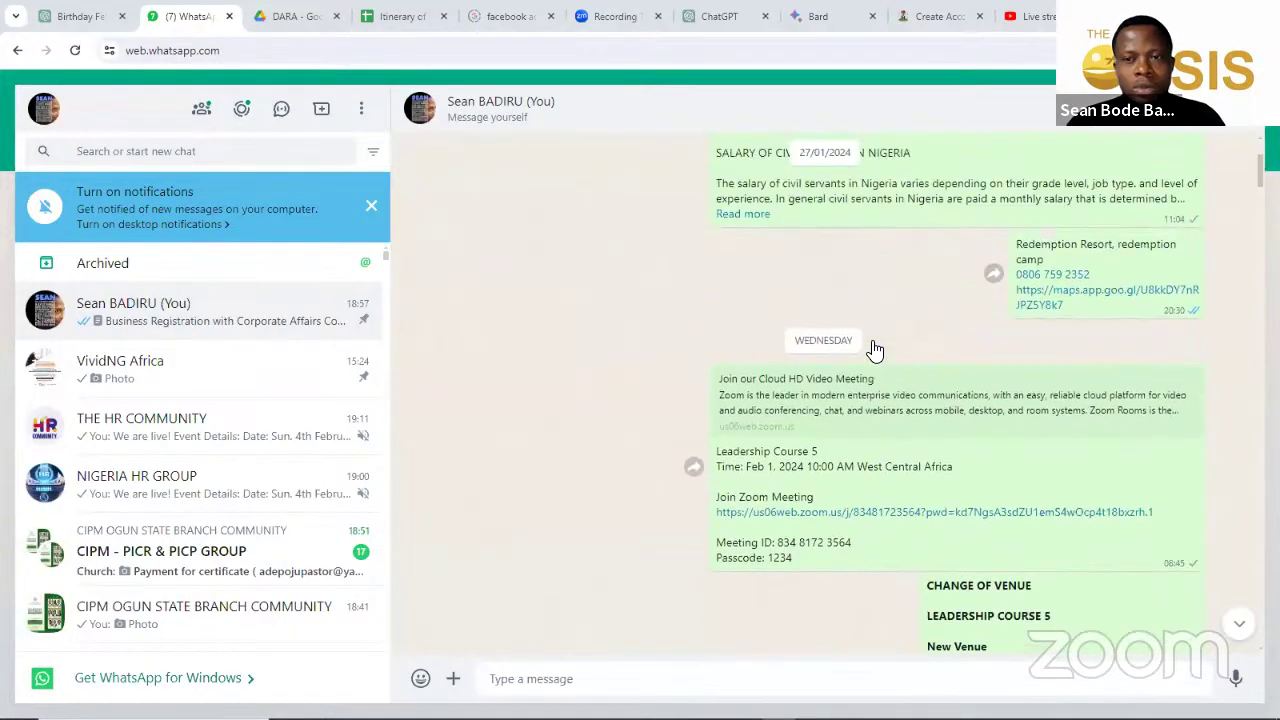
pyautogui.scroll(15, 875, 350)
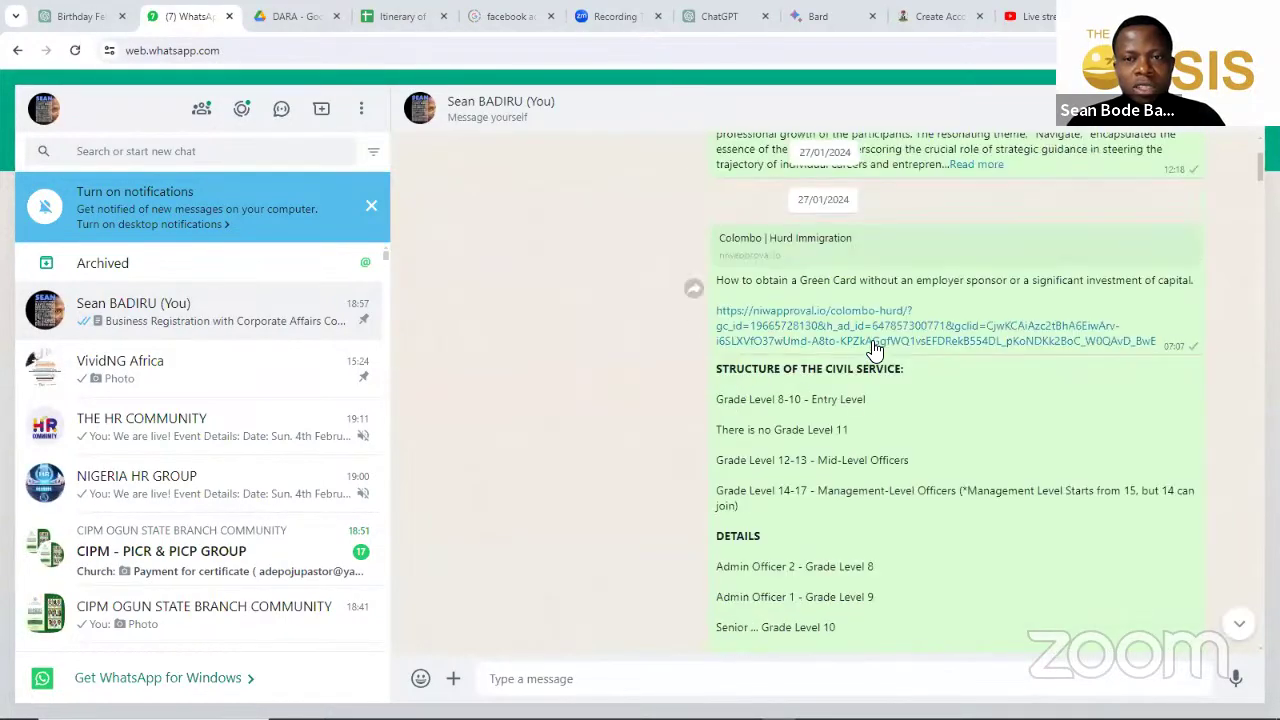
pyautogui.scroll(12, 875, 350)
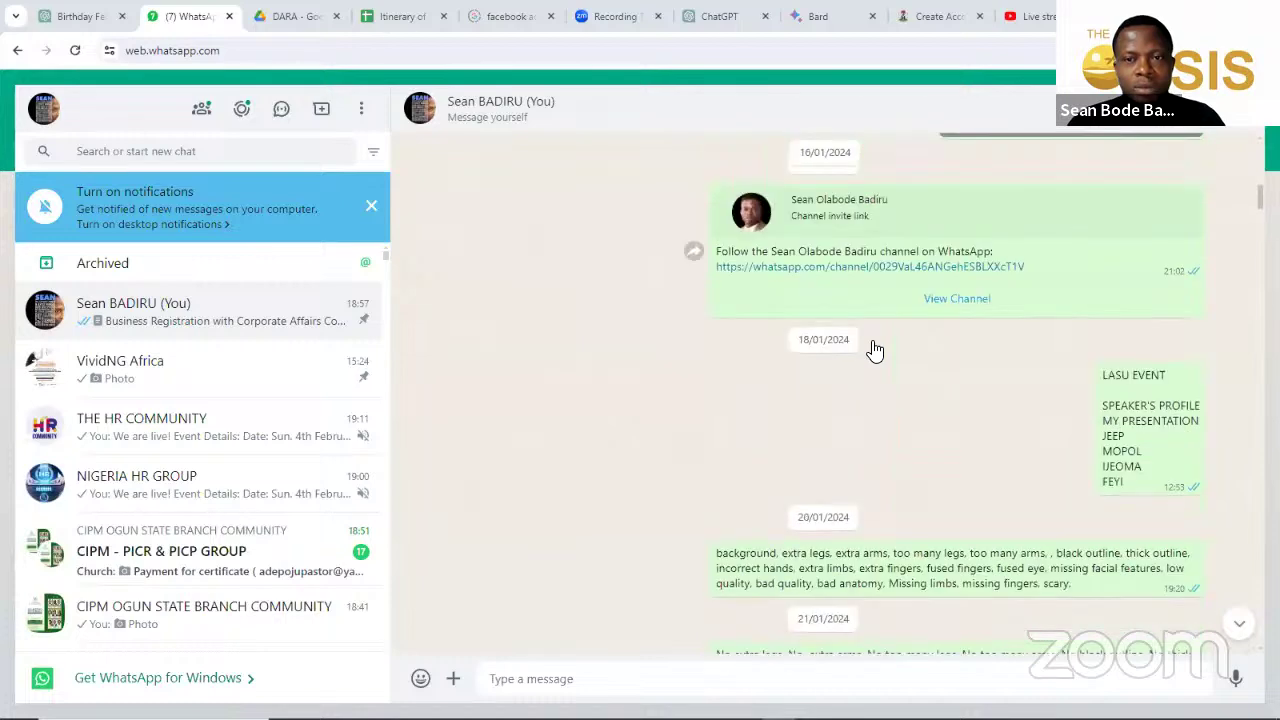
pyautogui.scroll(-1, 728, 410)
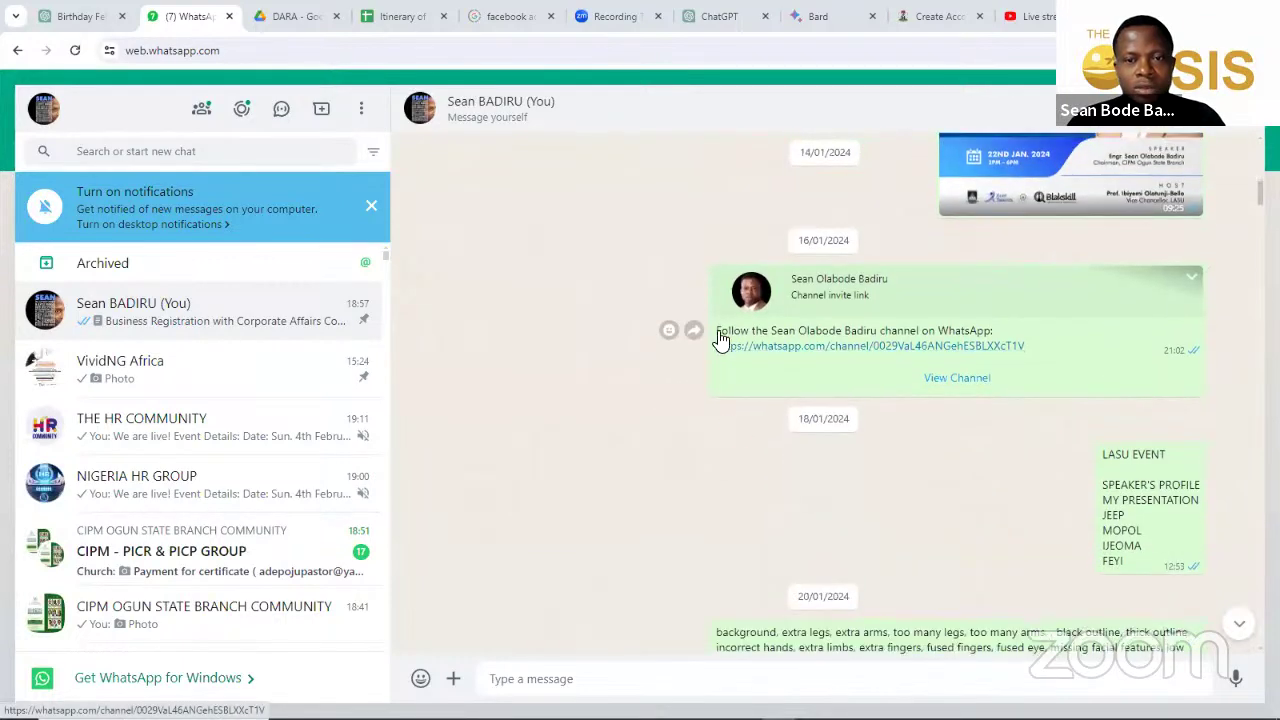
pyautogui.tripleClick(994, 330)
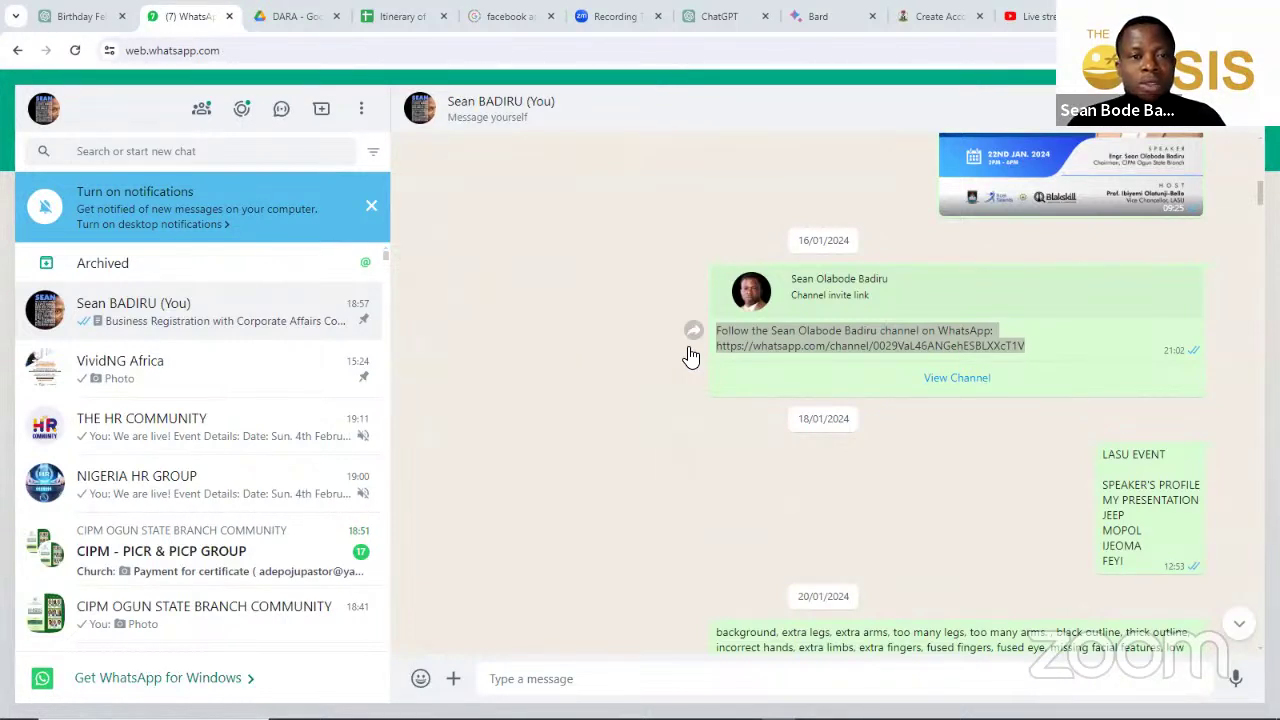
pyautogui.hotkey('ctrl', 'Tab')
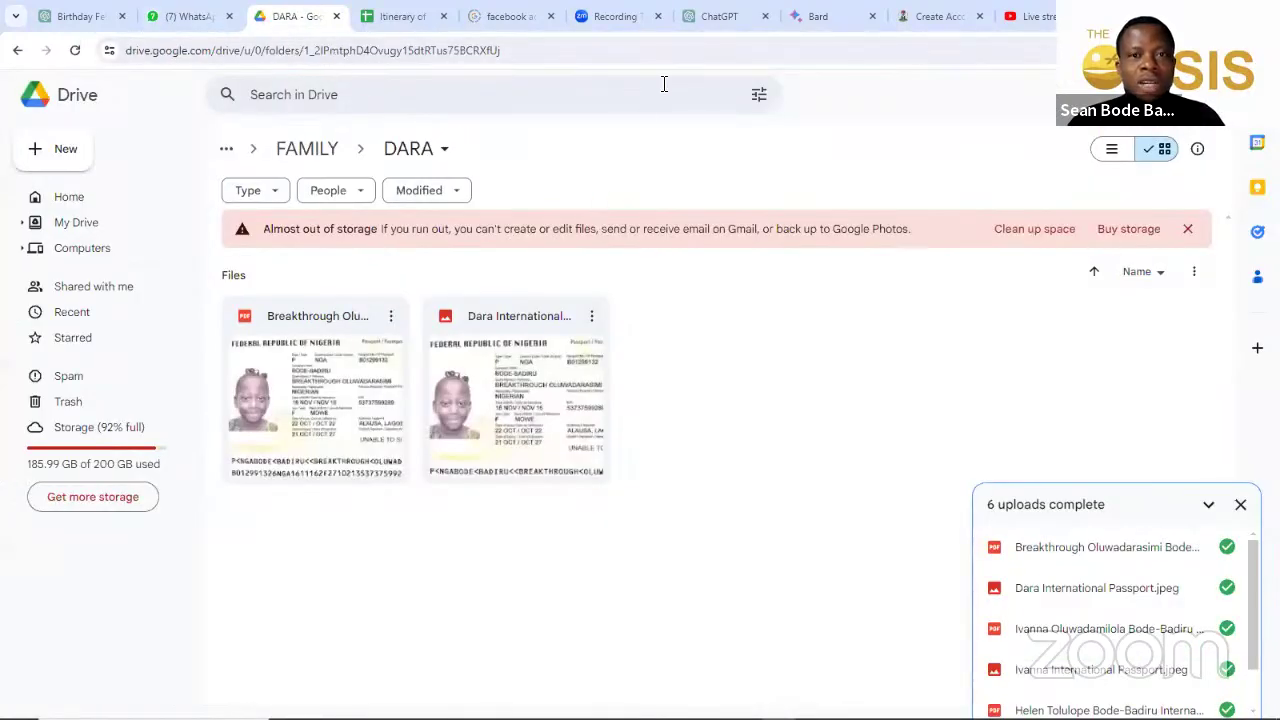
# Step: Leave the DARA Drive folder and move on to the live streaming page
pyautogui.hotkey('ctrl', '9')
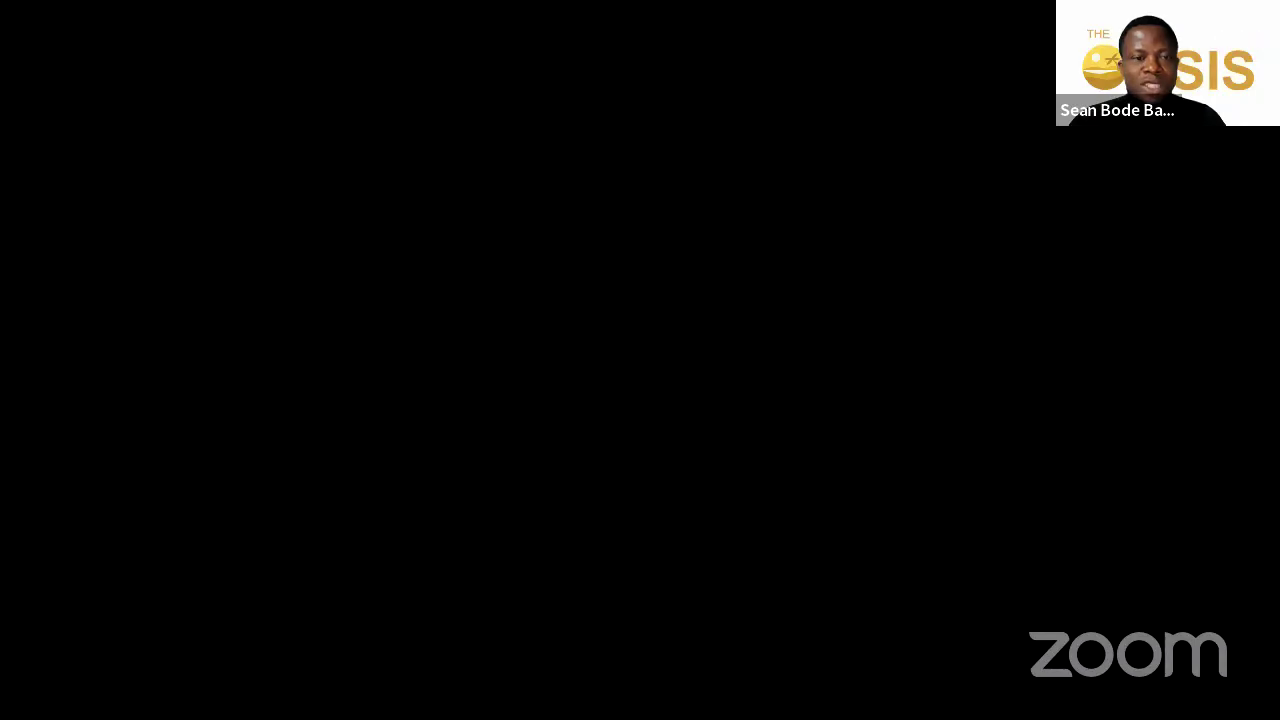
# Step: Scroll the Create Account form down to the Authorized Representative and Account Details sections
pyautogui.scroll(2, 792, 450)
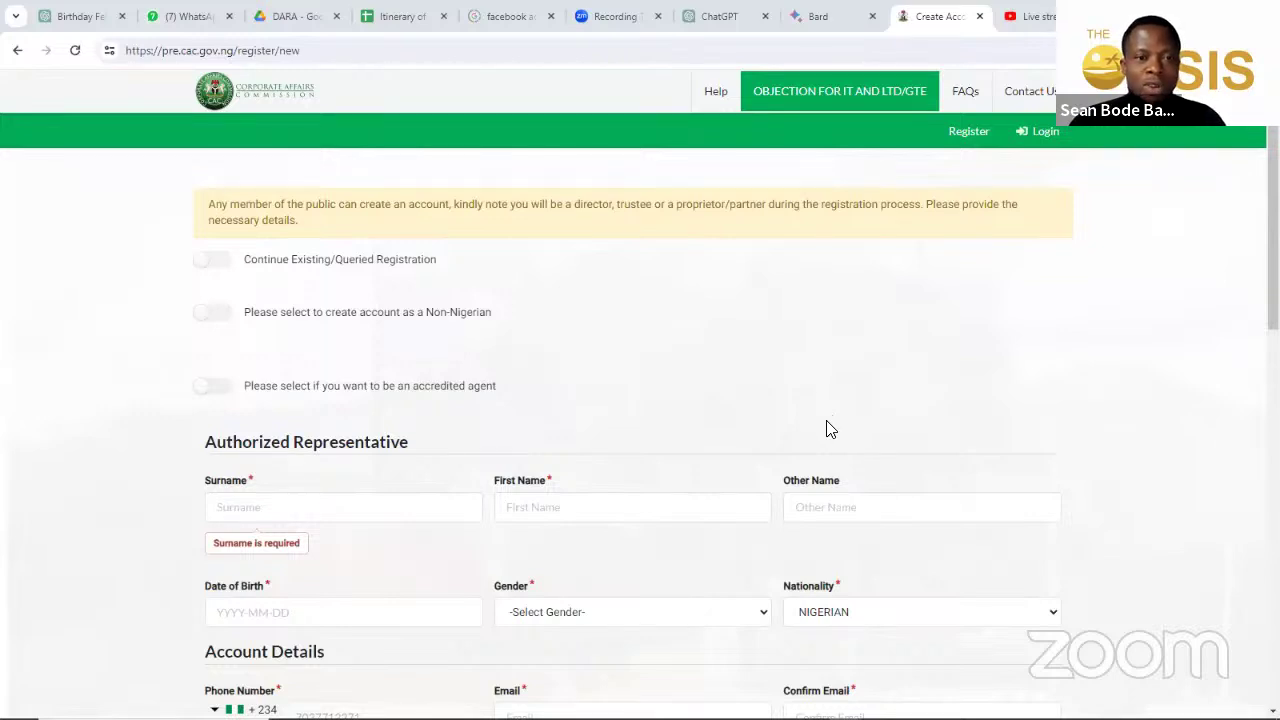
pyautogui.scroll(-1, 826, 422)
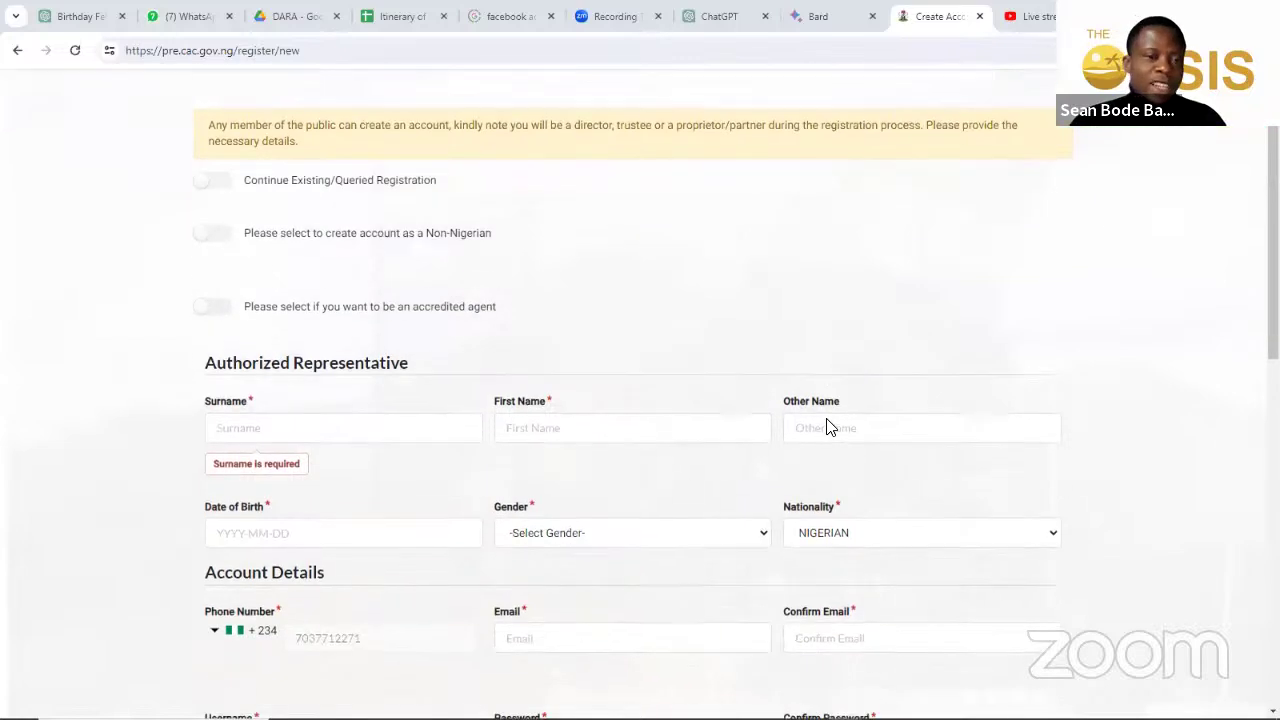
pyautogui.scroll(-1, 480, 464)
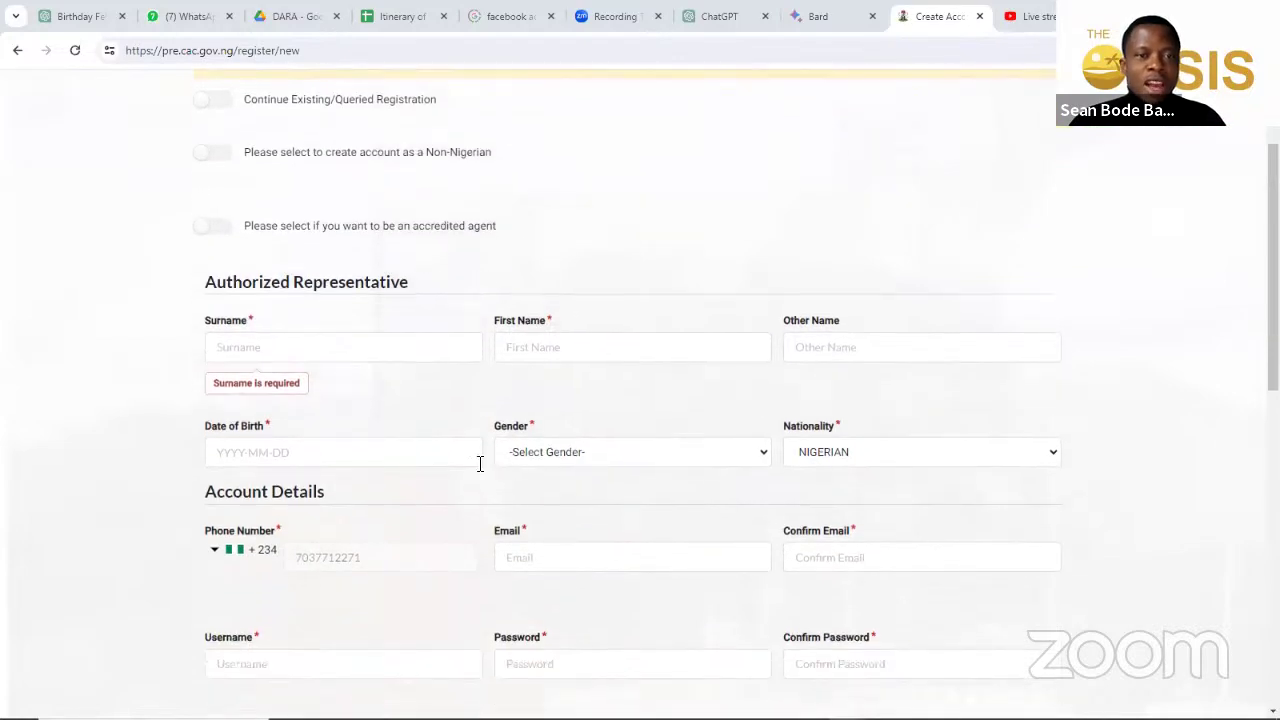
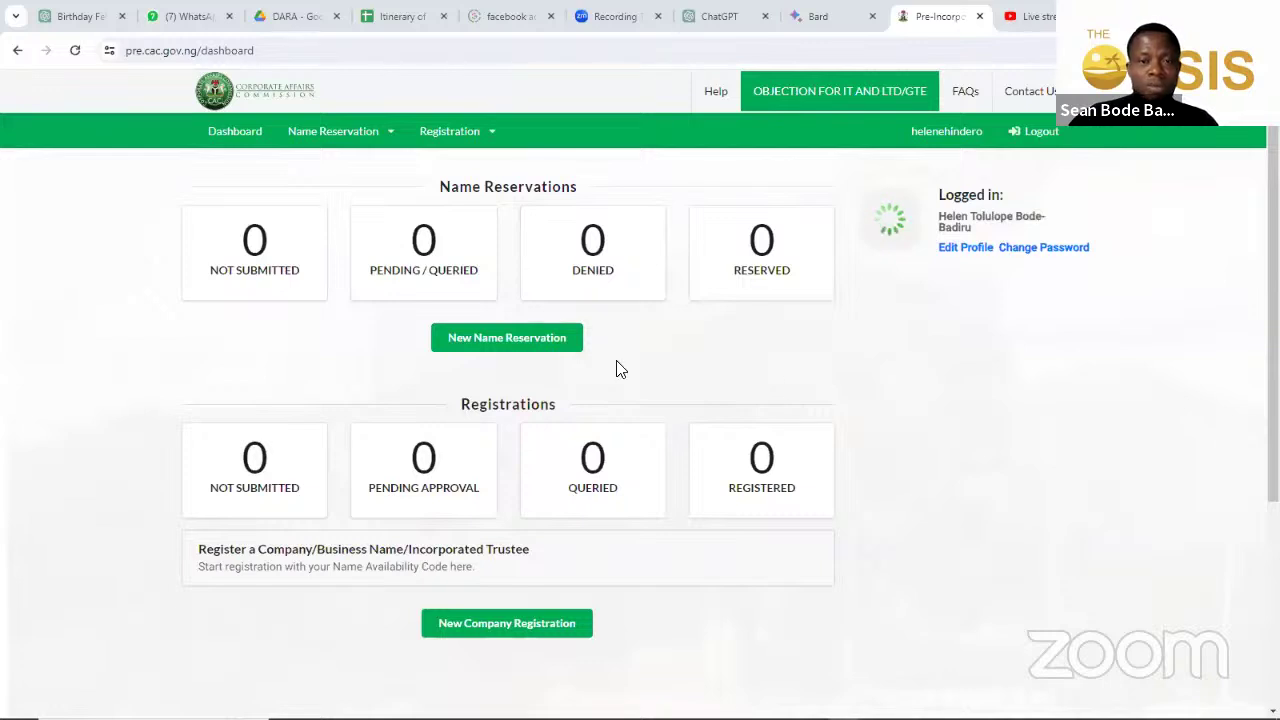
# Step: Start a new name reservation and review the naming rules and the Name and Type form
pyautogui.click(550, 345)
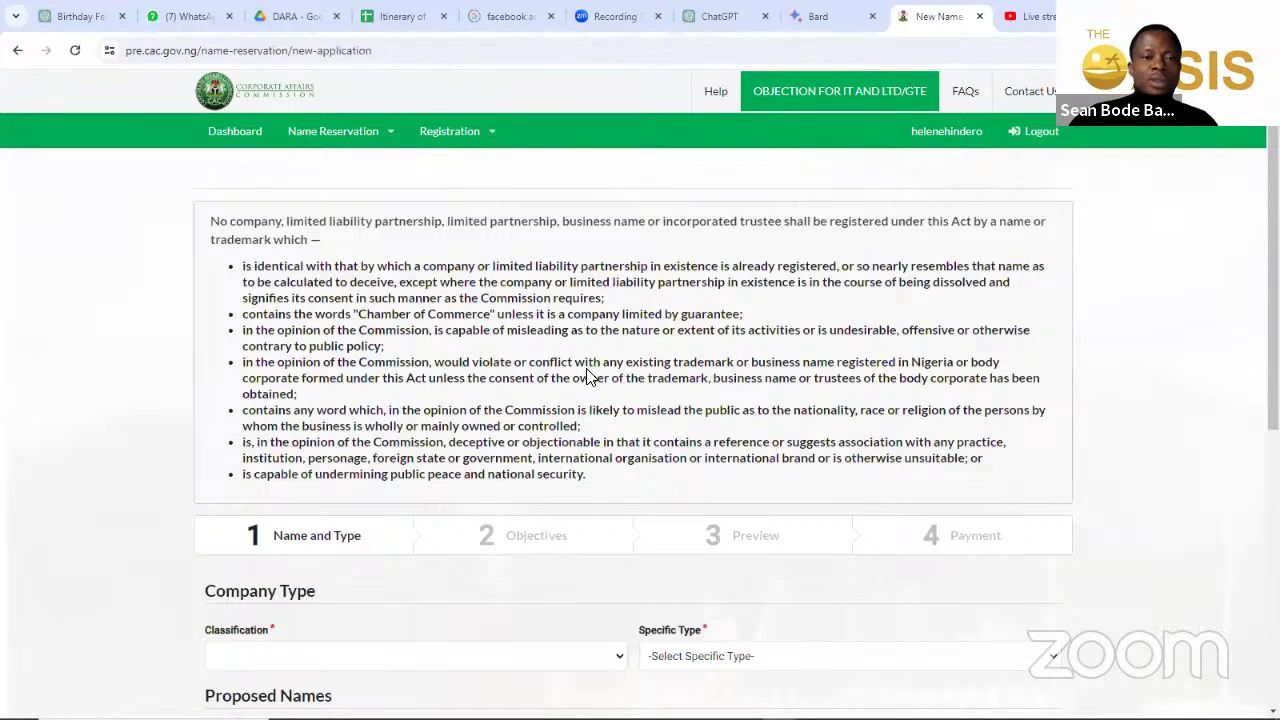
pyautogui.scroll(-1, 588, 374)
pyautogui.scroll(-2, 588, 374)
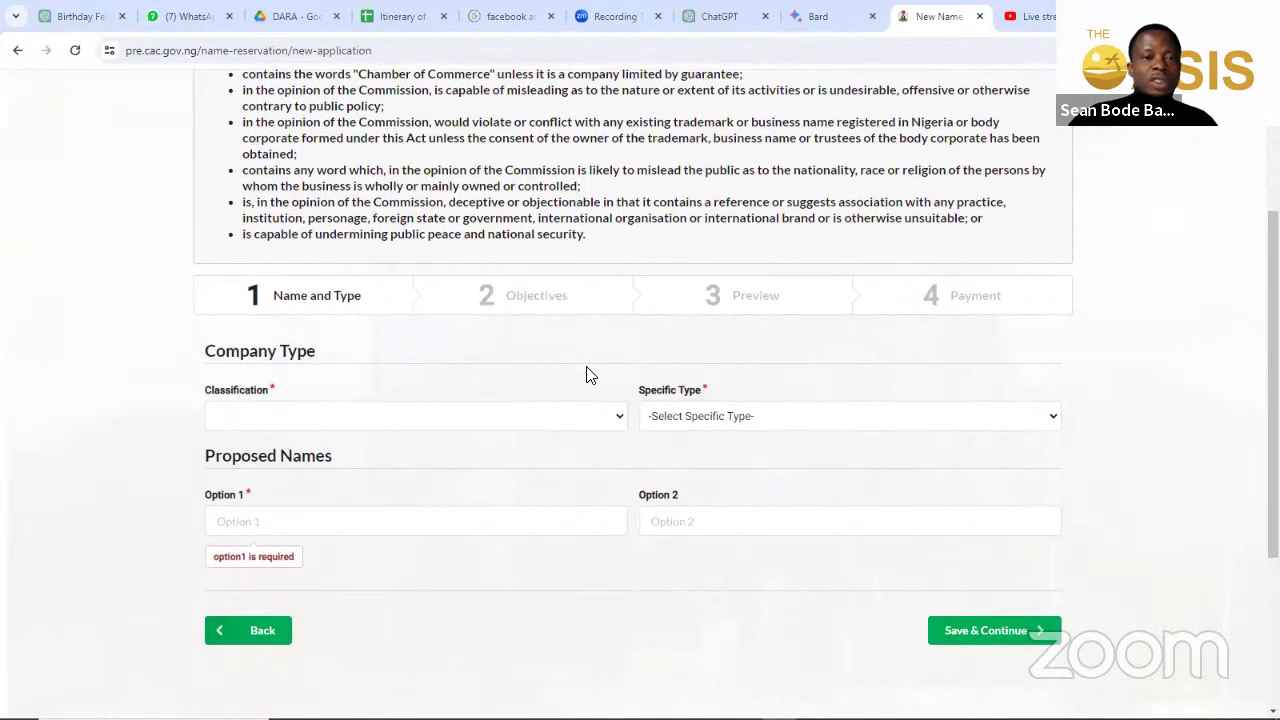
pyautogui.scroll(3, 588, 372)
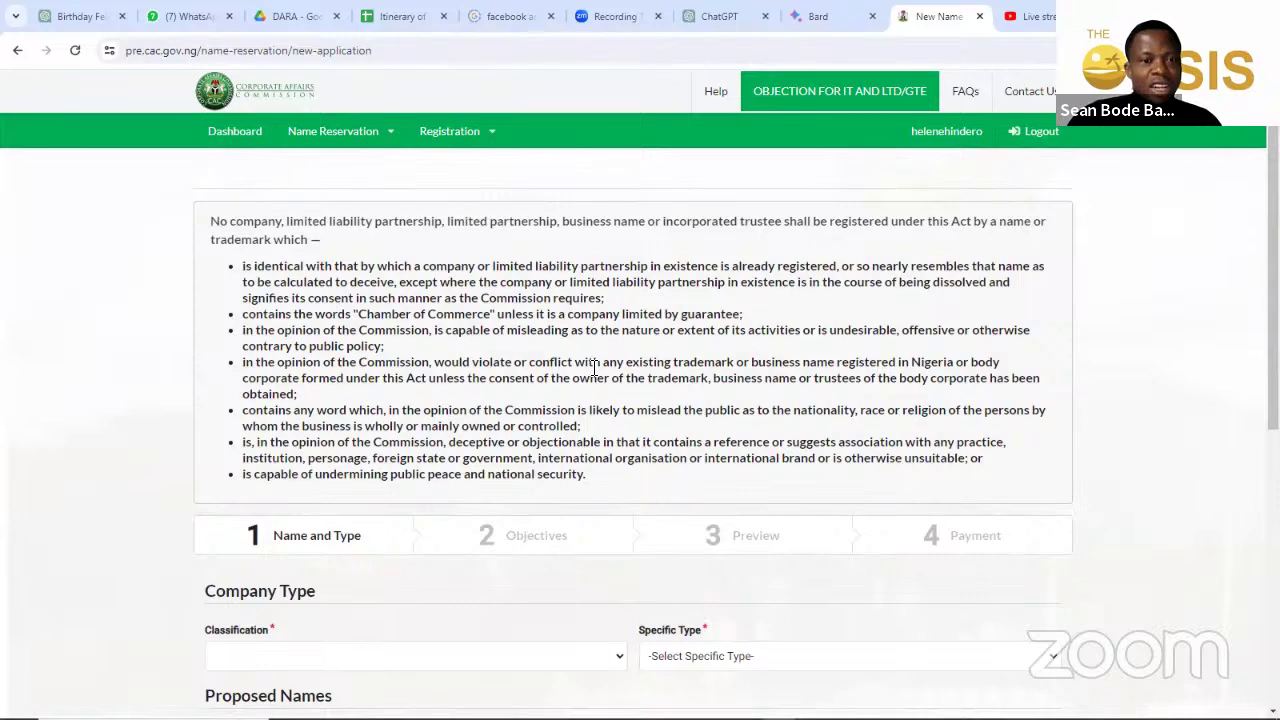
pyautogui.scroll(-2, 595, 369)
pyautogui.scroll(2, 428, 414)
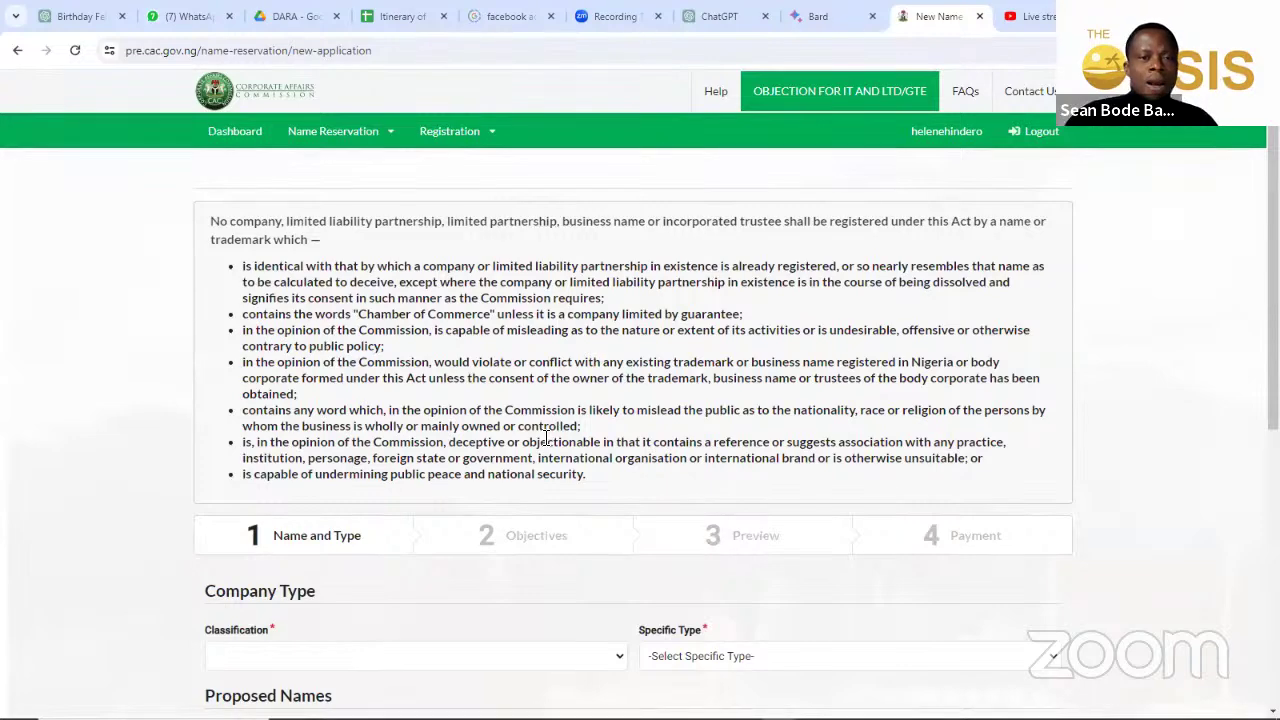
pyautogui.scroll(-1, 540, 440)
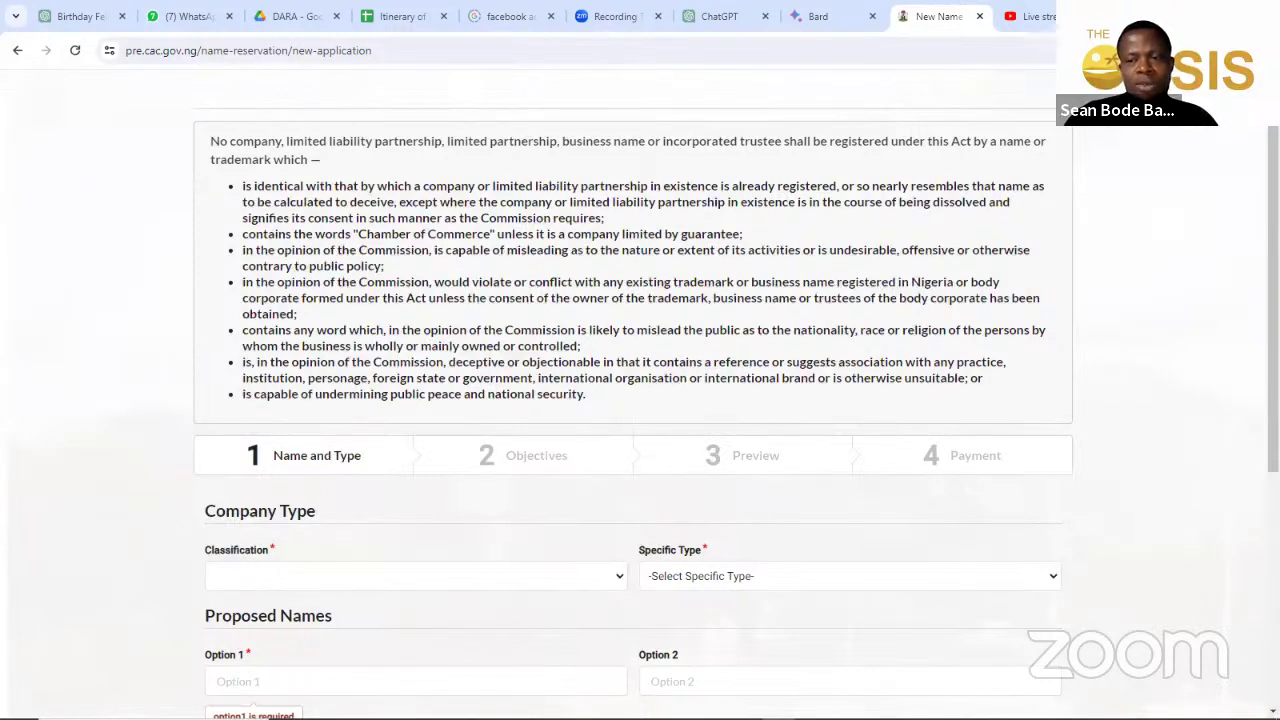
pyautogui.scroll(-1, 434, 406)
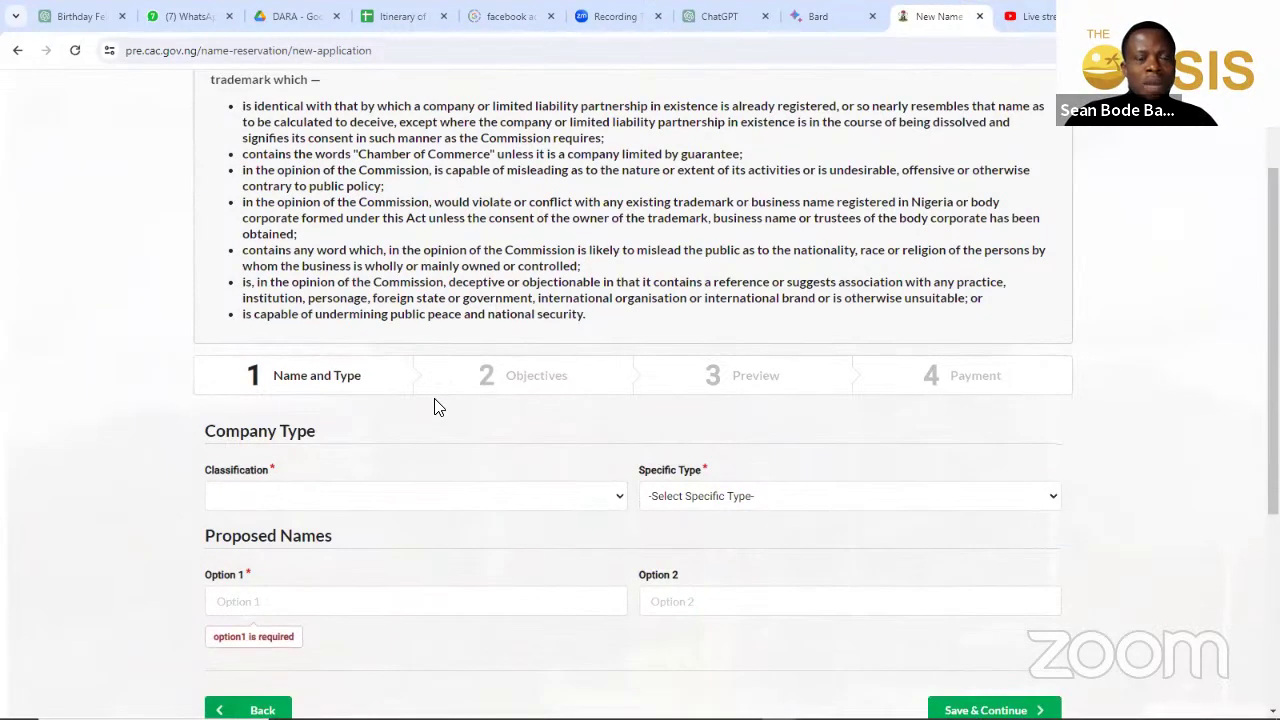
# Step: Set Classification to BUSINESS NAME and Specific Type to BUSINESS NAME - SOLE PROPRIETOR
pyautogui.click(387, 506)
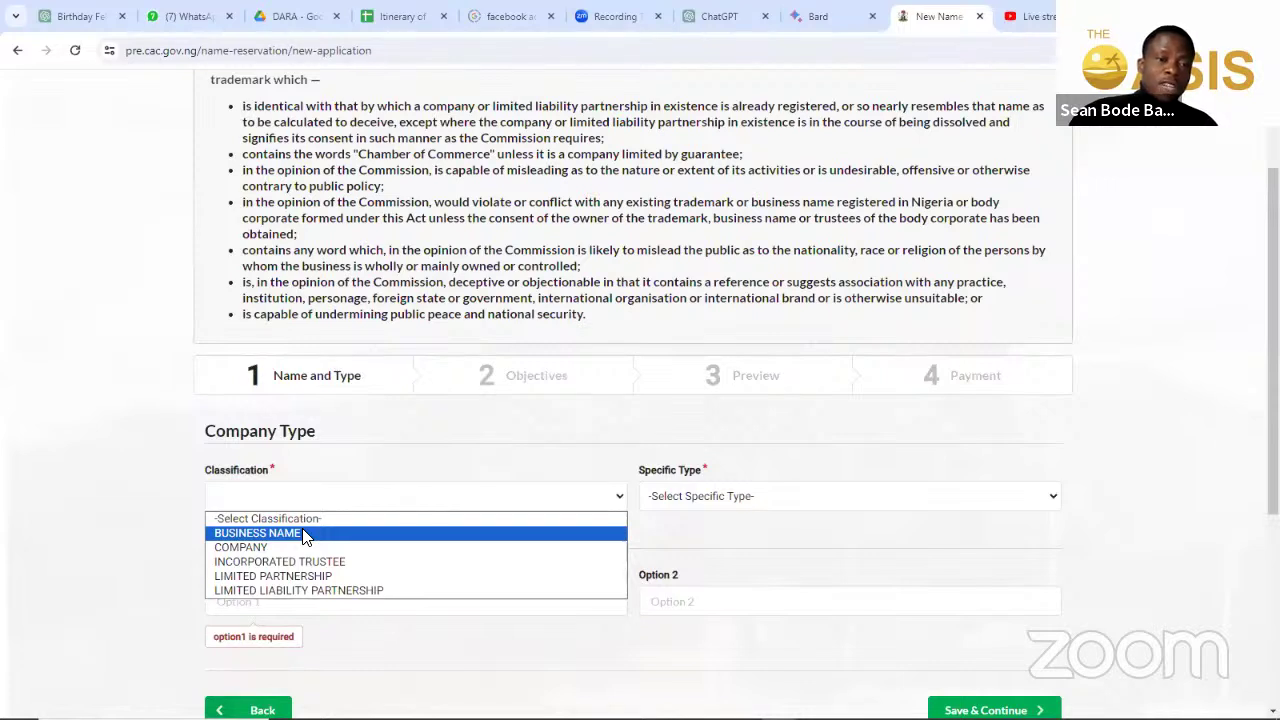
pyautogui.scroll(-1, 648, 497)
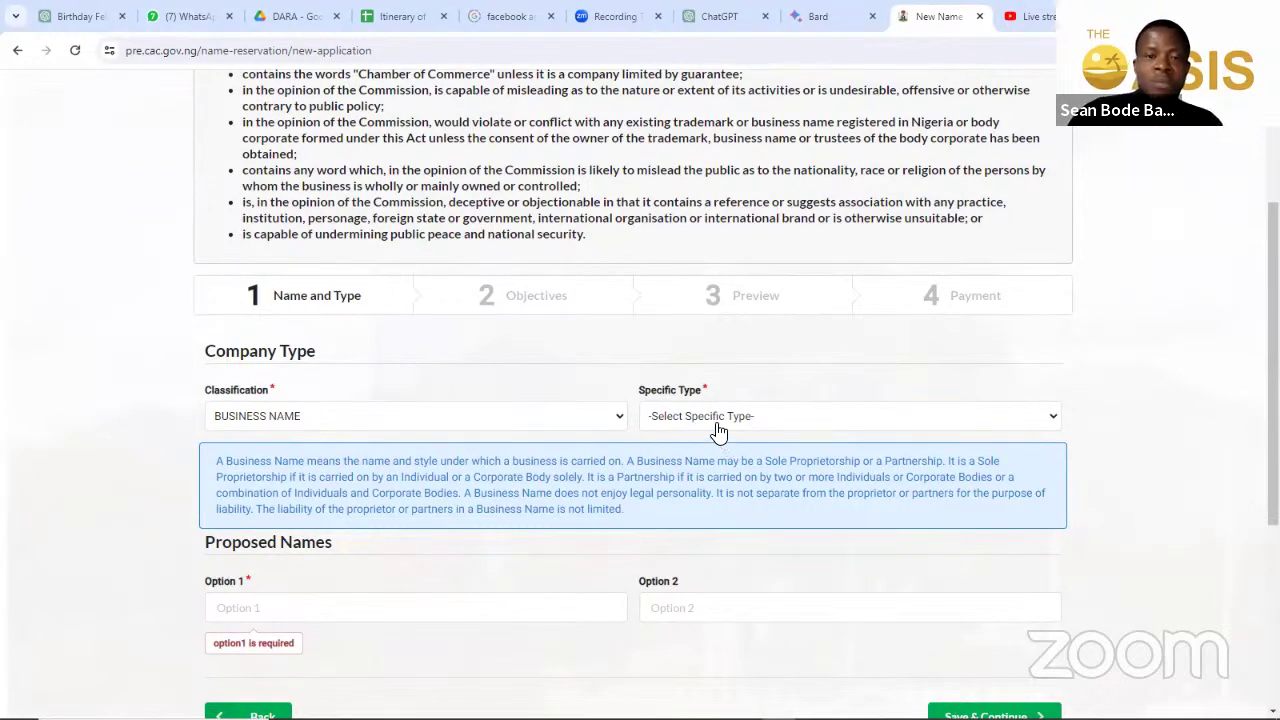
pyautogui.click(718, 430)
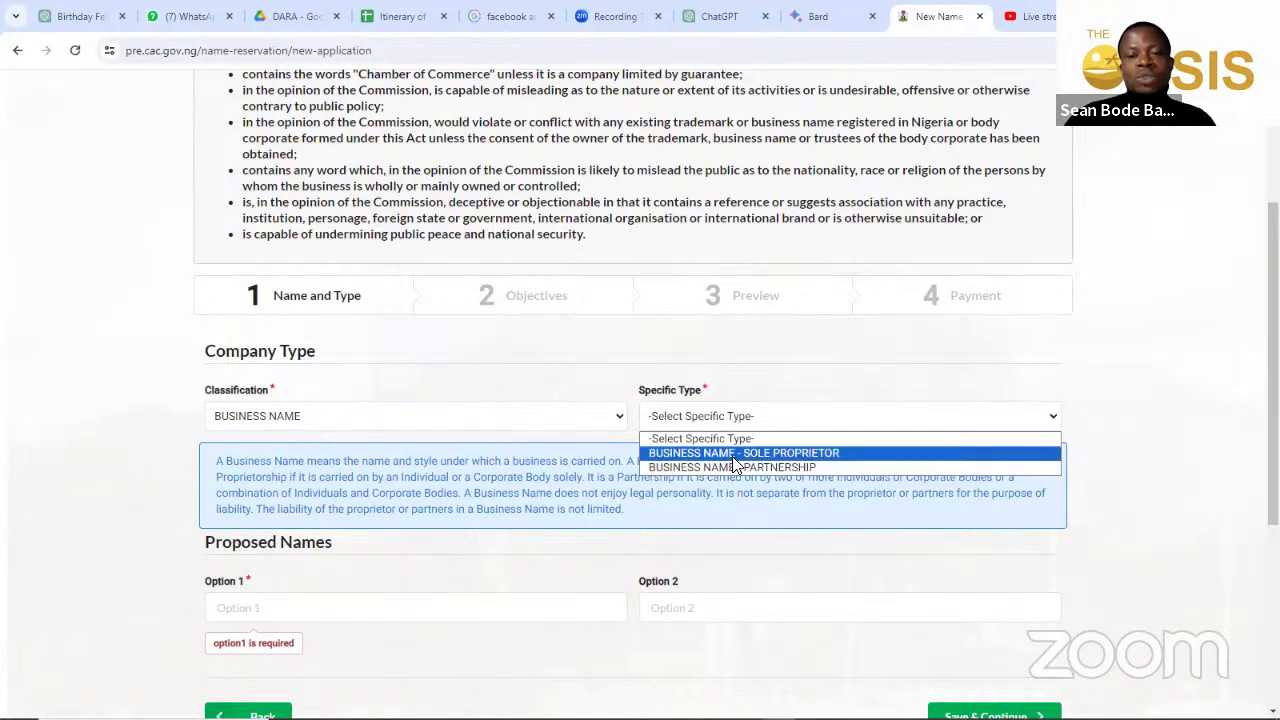
pyautogui.click(735, 454)
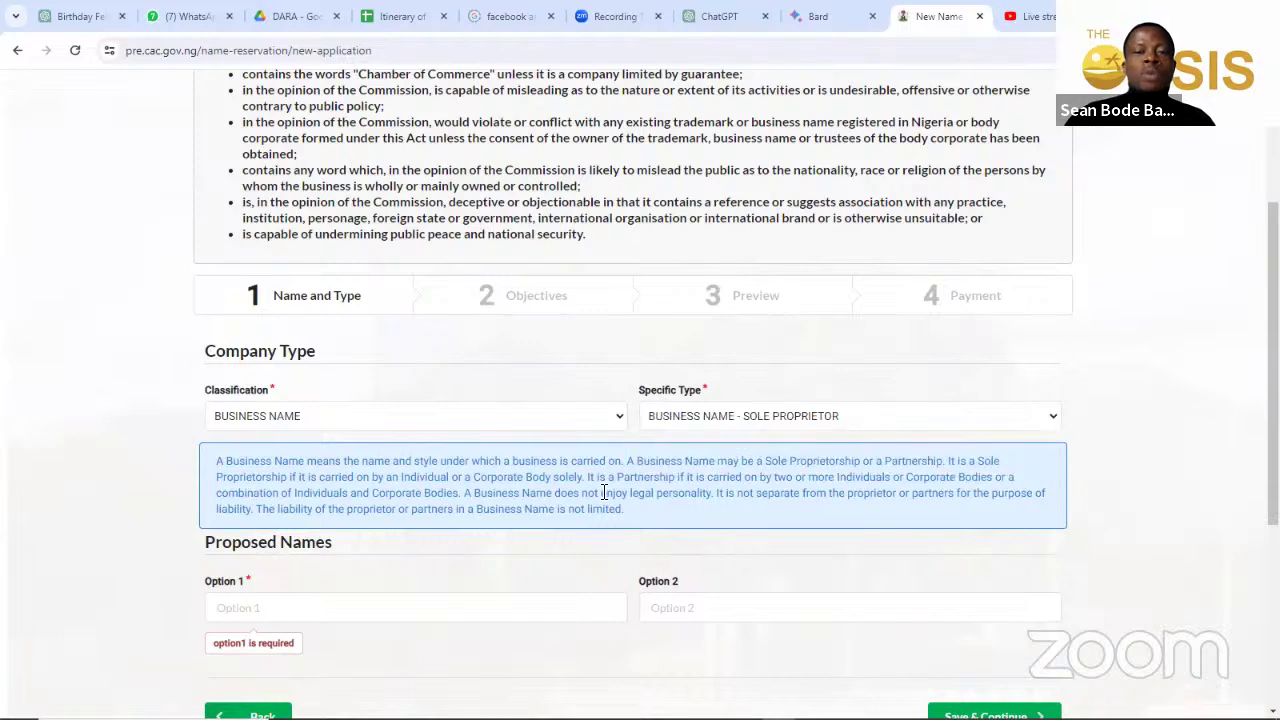
pyautogui.scroll(-3, 600, 491)
pyautogui.click(420, 379)
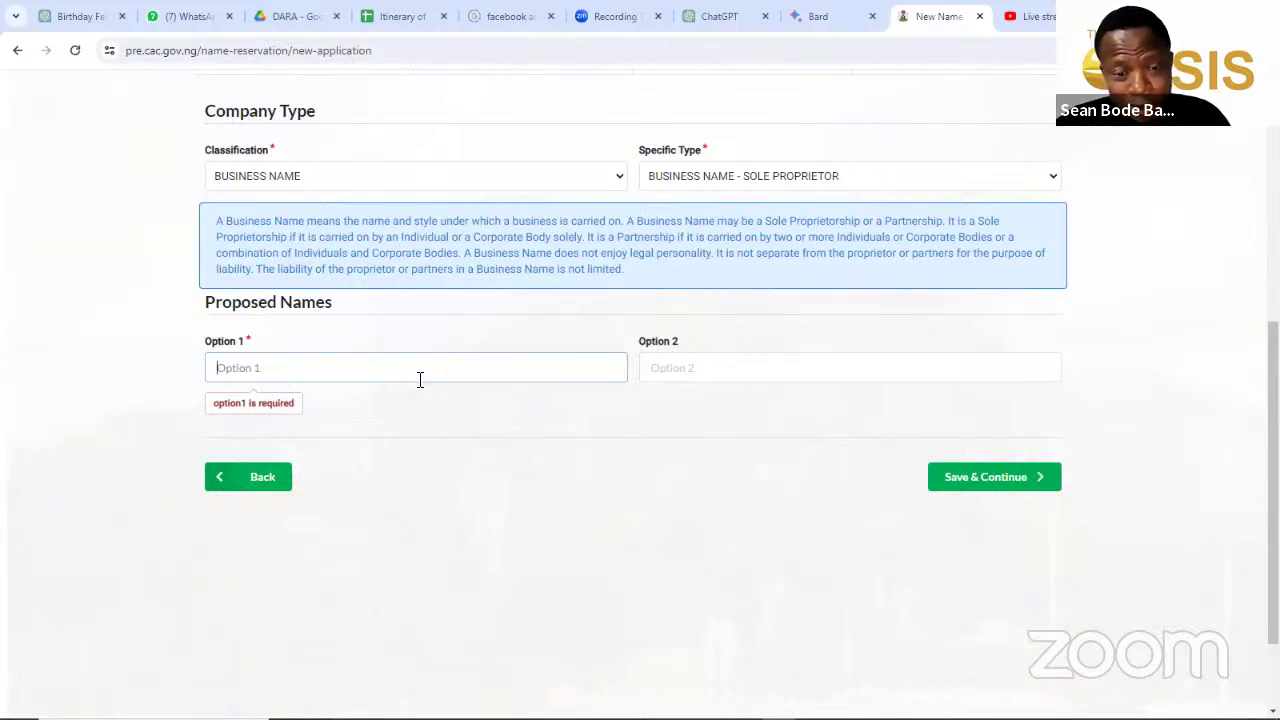
# Step: Enter 'Relish Inn Foods' in the Option 1 proposed name field
pyautogui.click(420, 379)
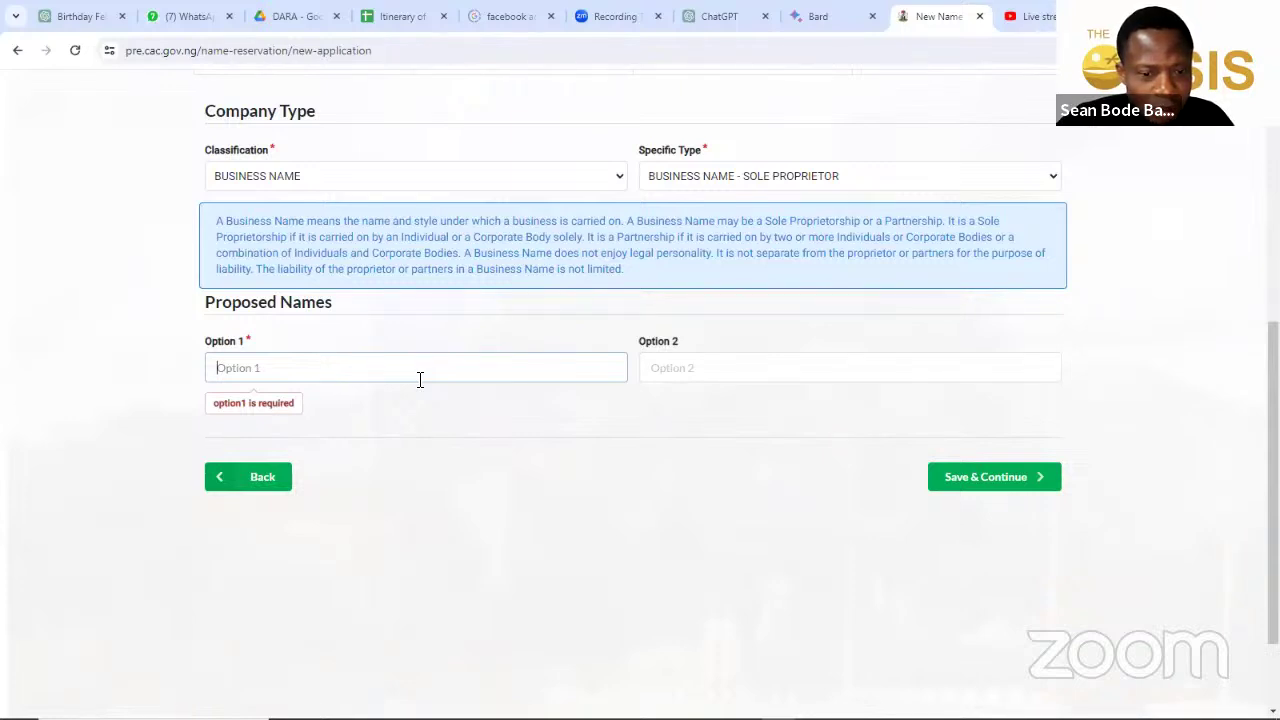
pyautogui.click(420, 380)
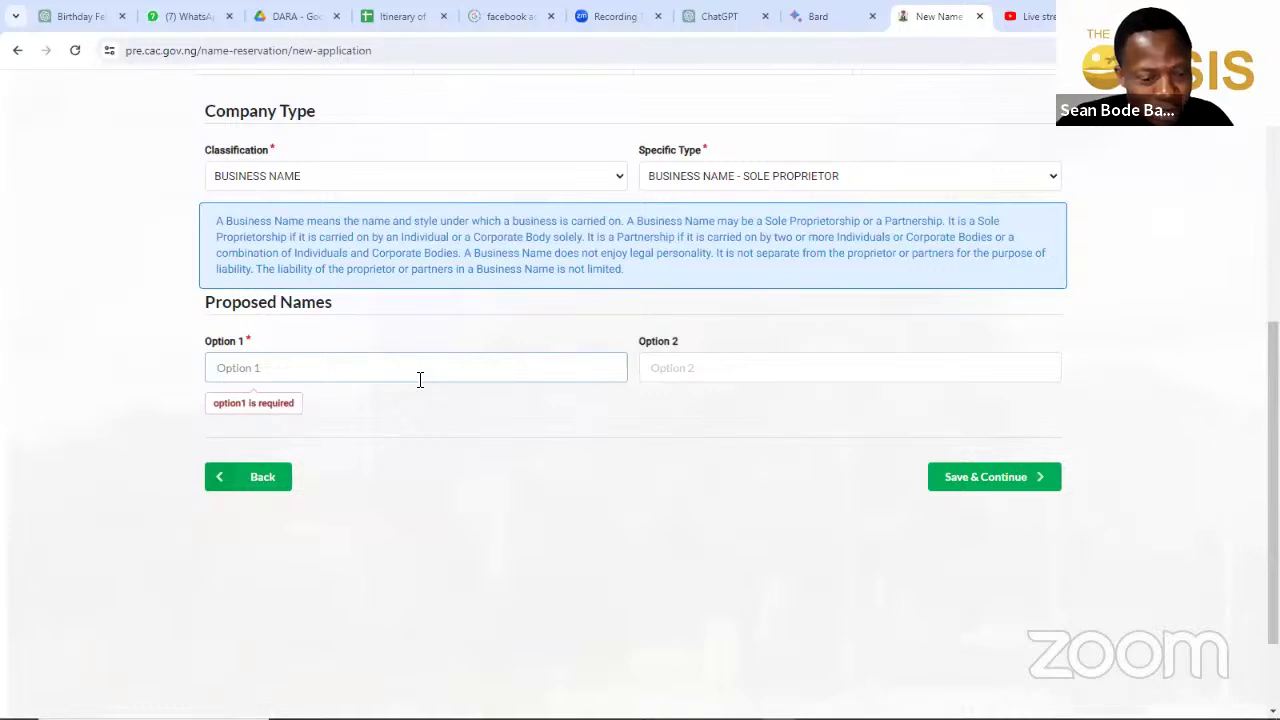
pyautogui.write('Relish')
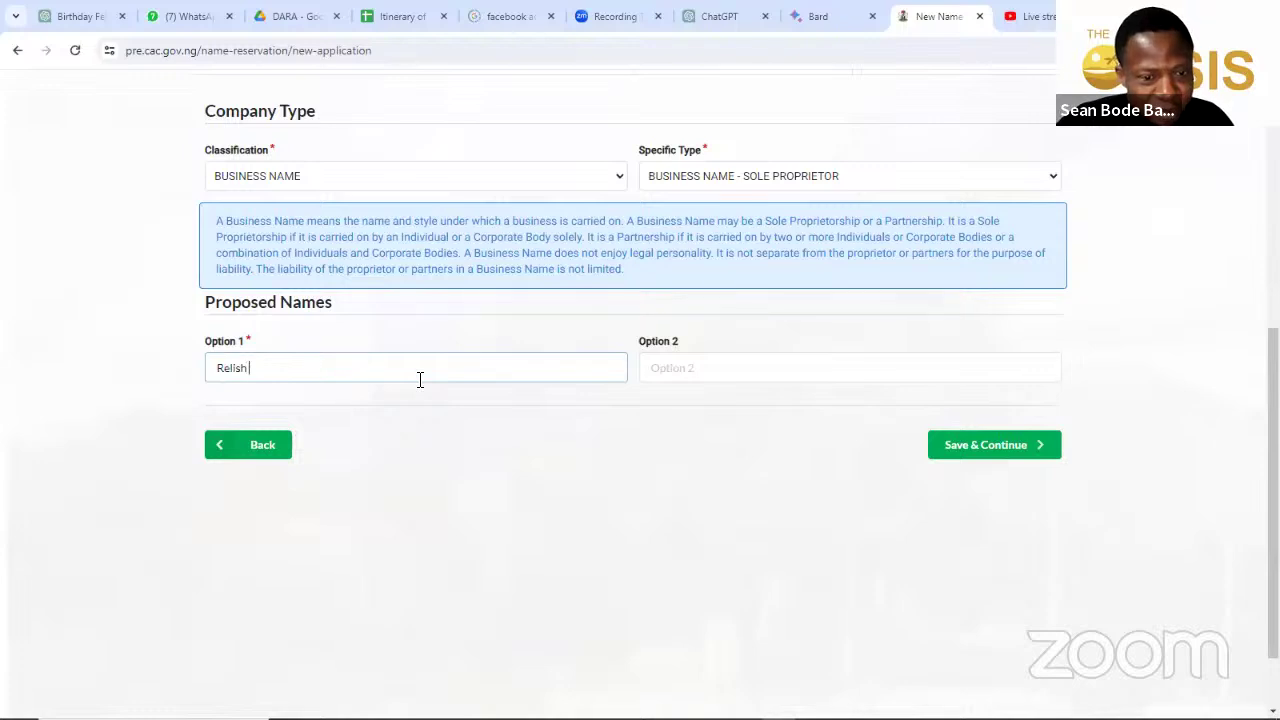
pyautogui.write(' Inn F')
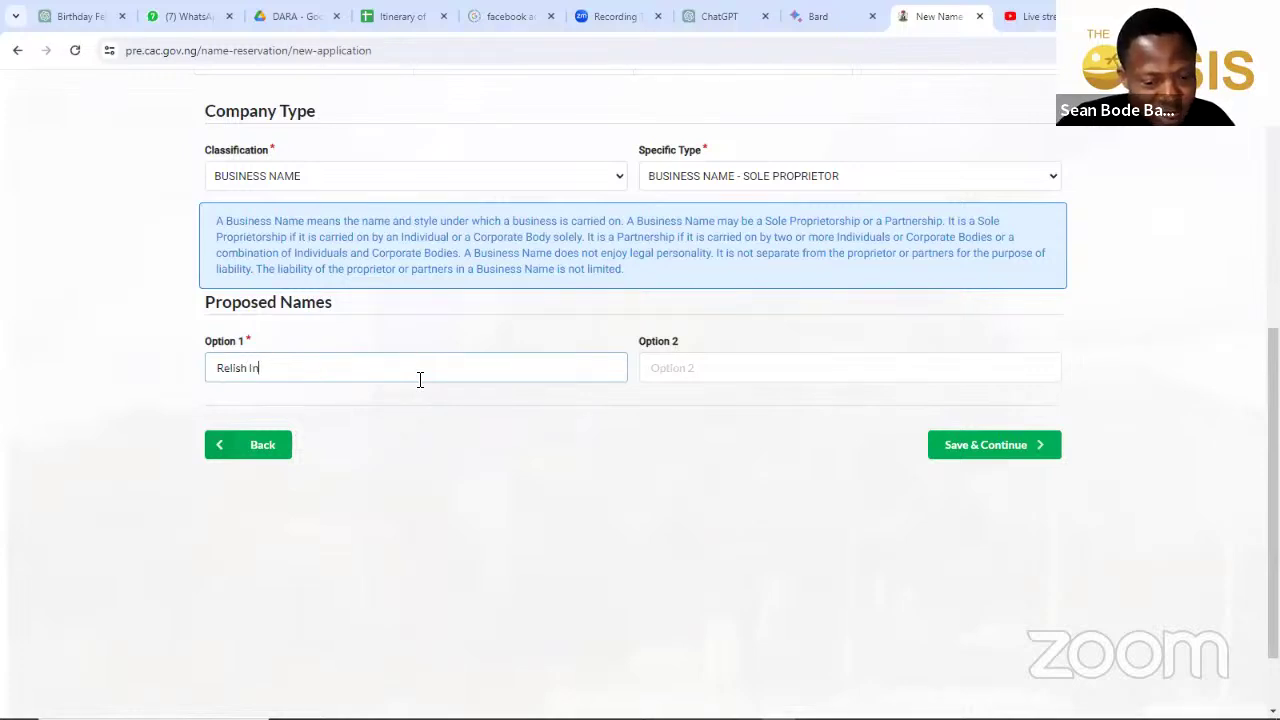
pyautogui.write('oods')
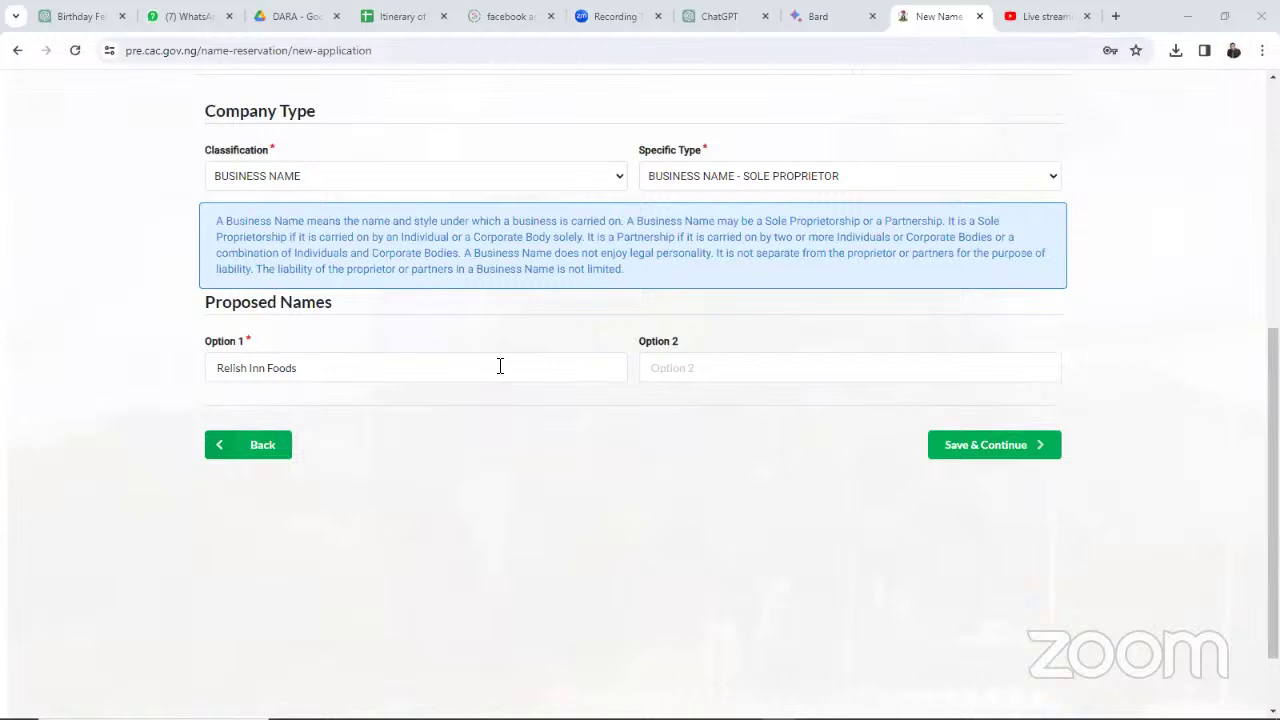
# Step: Enter 'Relish Inn Intercontinental Foods' as the Option 2 proposed name
pyautogui.click(710, 367)
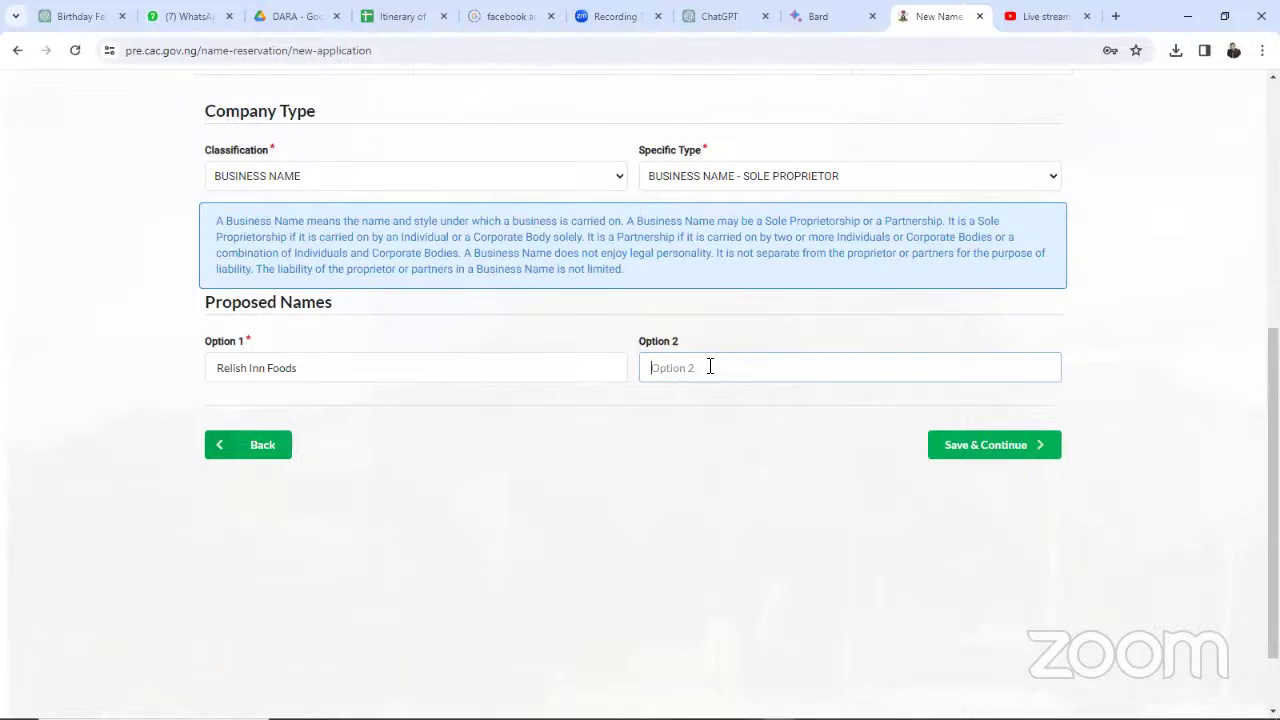
pyautogui.write('Rr')
pyautogui.press('BackSpace')
pyautogui.write('elish Inn')
pyautogui.press('BackSpace')
pyautogui.write('n Intercontinental Foods')
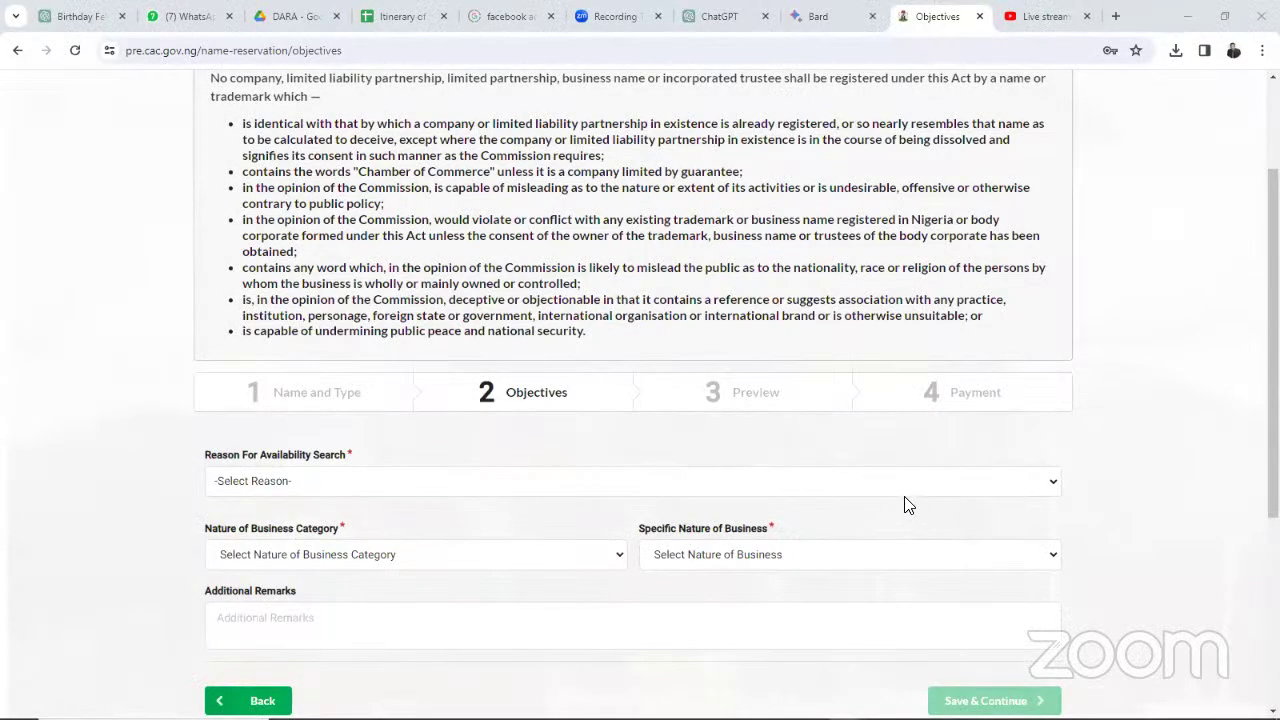
# Step: Choose NEW INCORPORATION / REGISTRATION as the Reason For Availability Search
pyautogui.scroll(3, 906, 506)
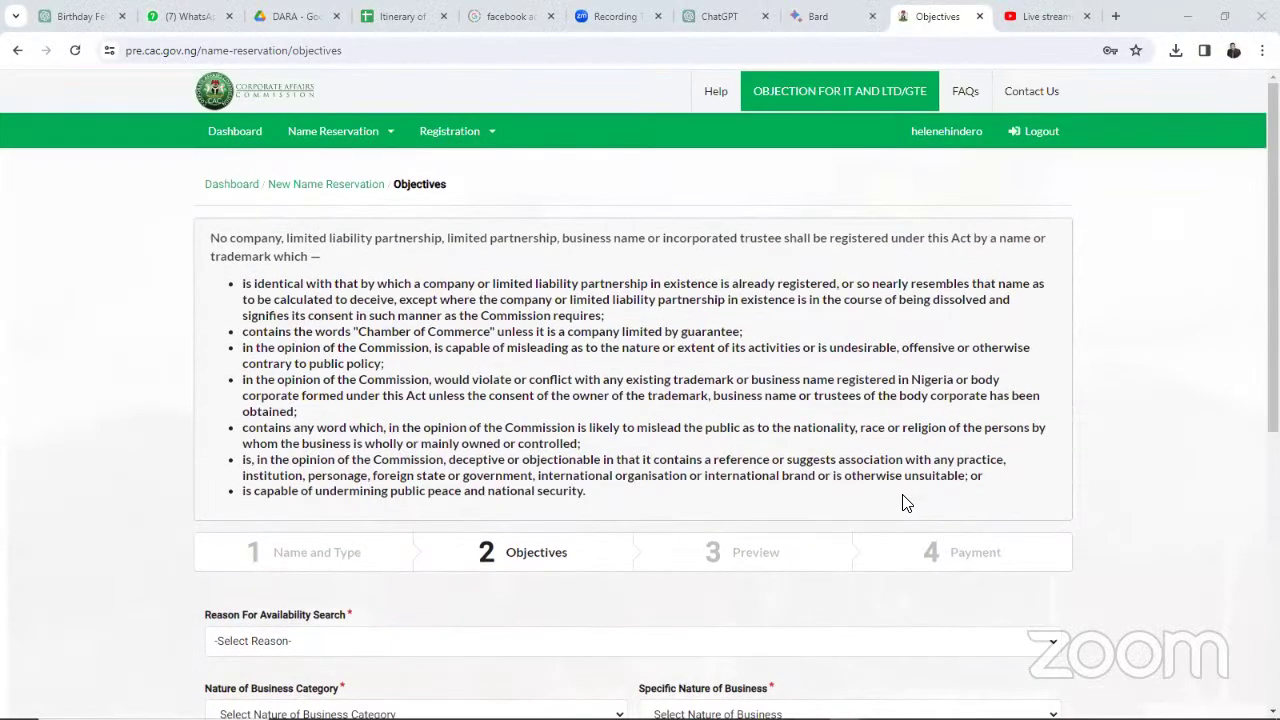
pyautogui.scroll(-2, 906, 503)
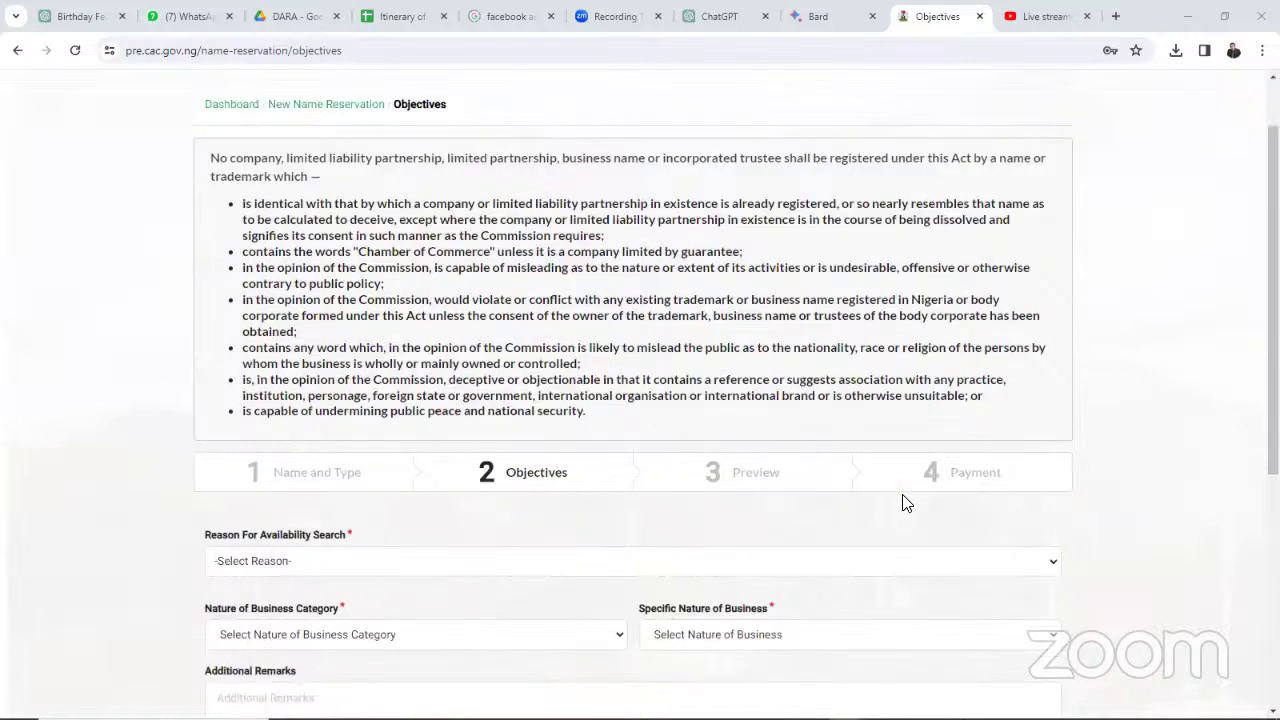
pyautogui.scroll(-1, 903, 503)
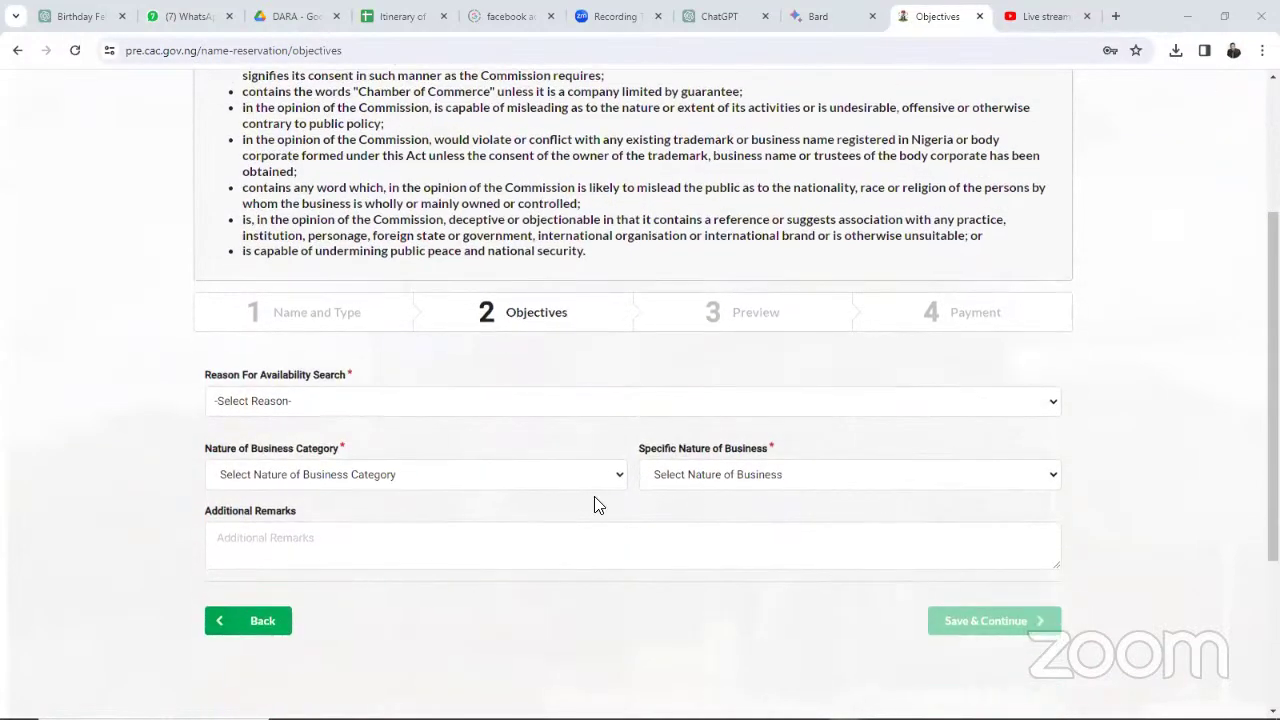
pyautogui.click(530, 404)
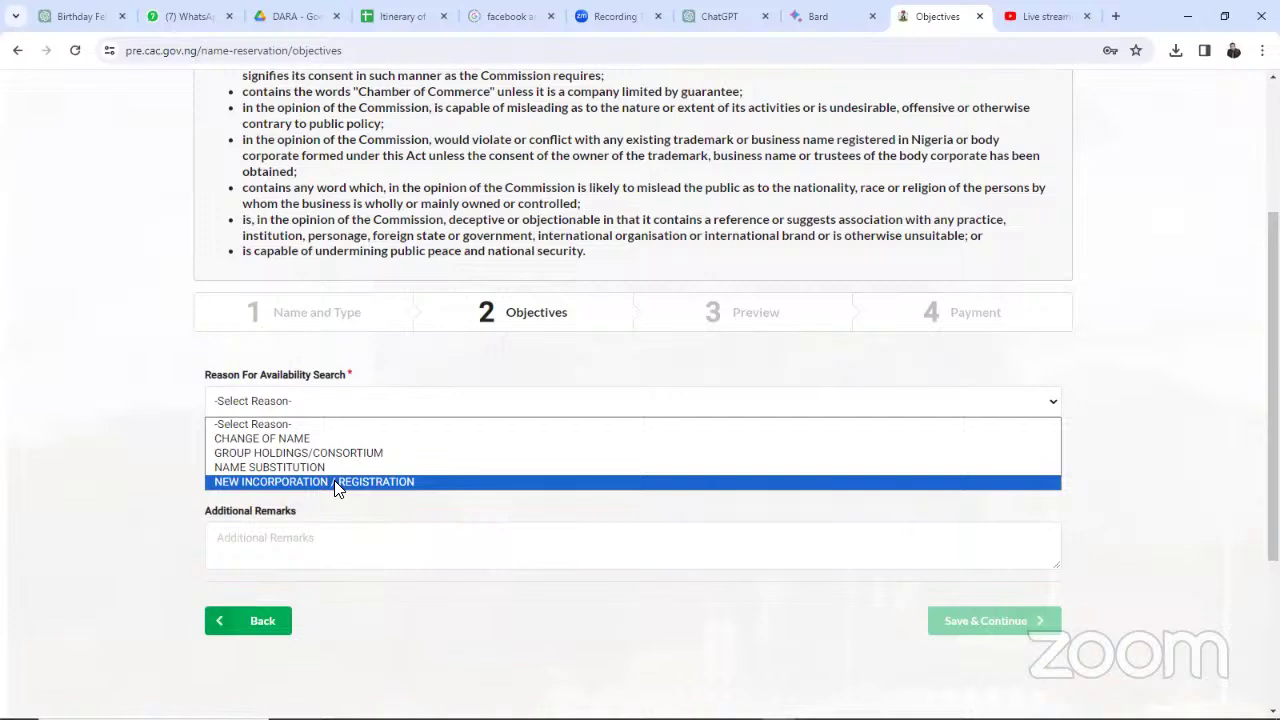
pyautogui.click(338, 484)
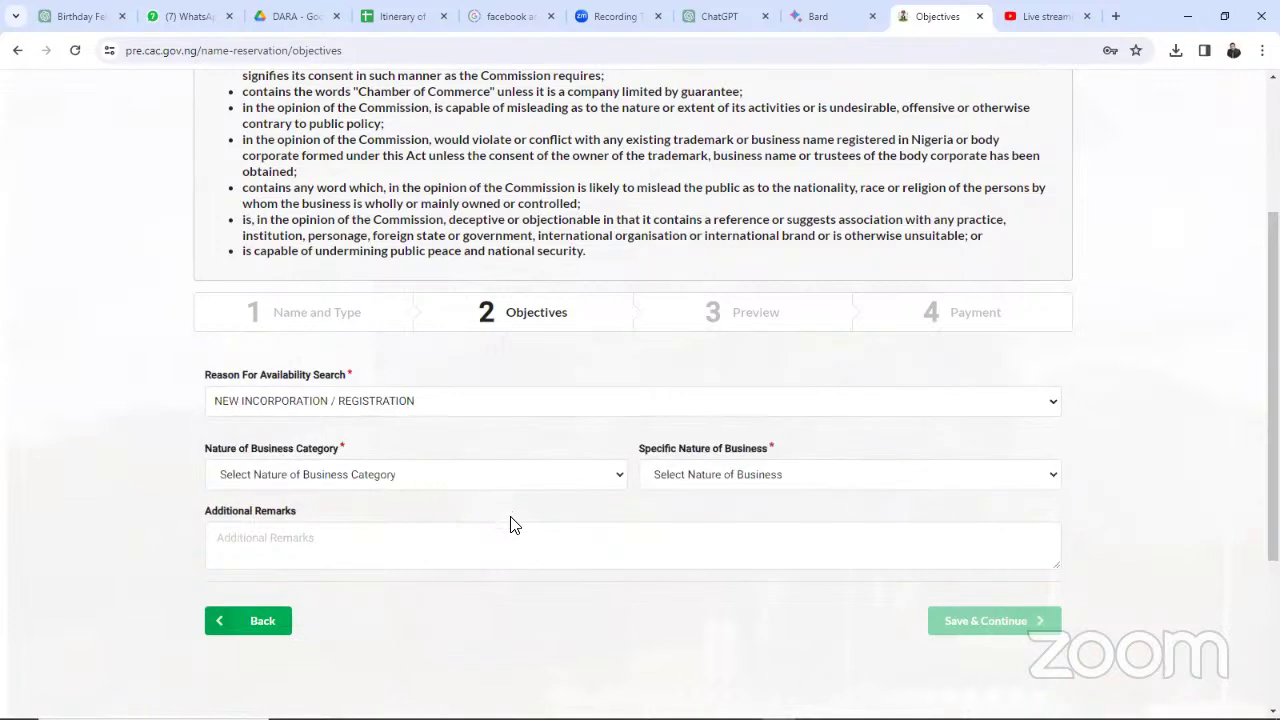
# Step: Open the Nature of Business Category dropdown and browse the available sectors
pyautogui.click(447, 485)
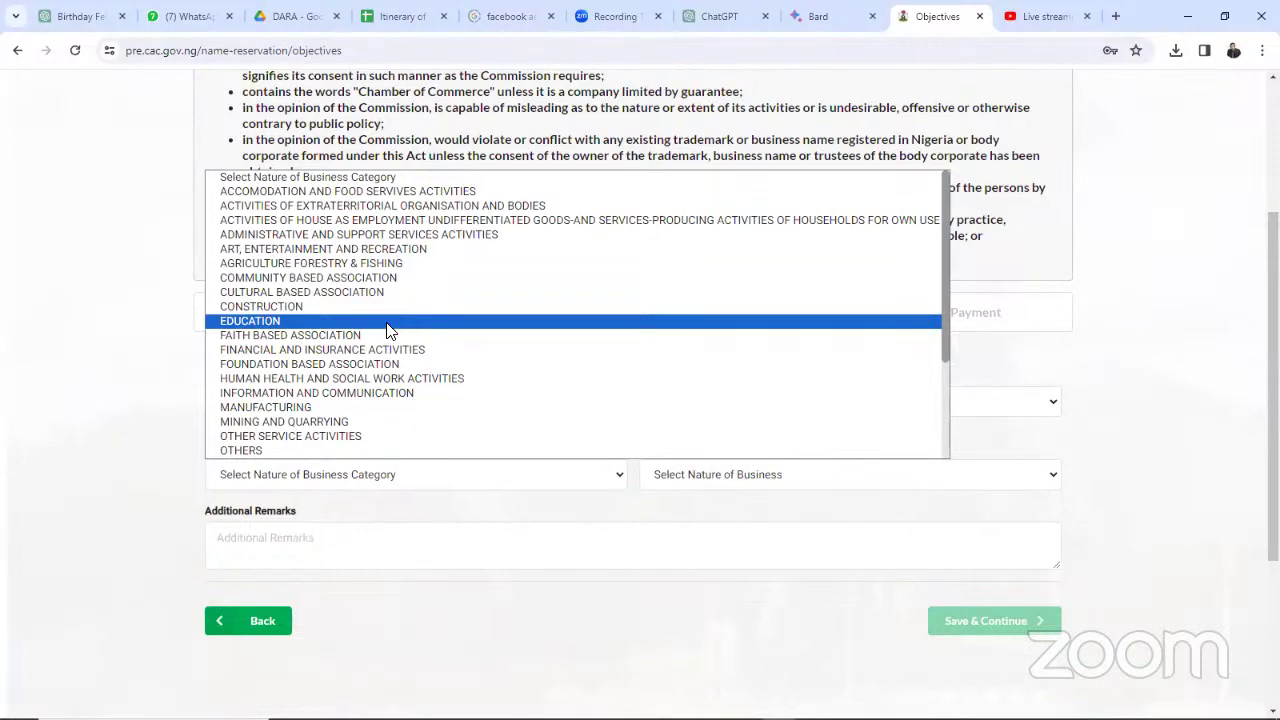
pyautogui.scroll(-1, 358, 255)
pyautogui.scroll(-3, 358, 255)
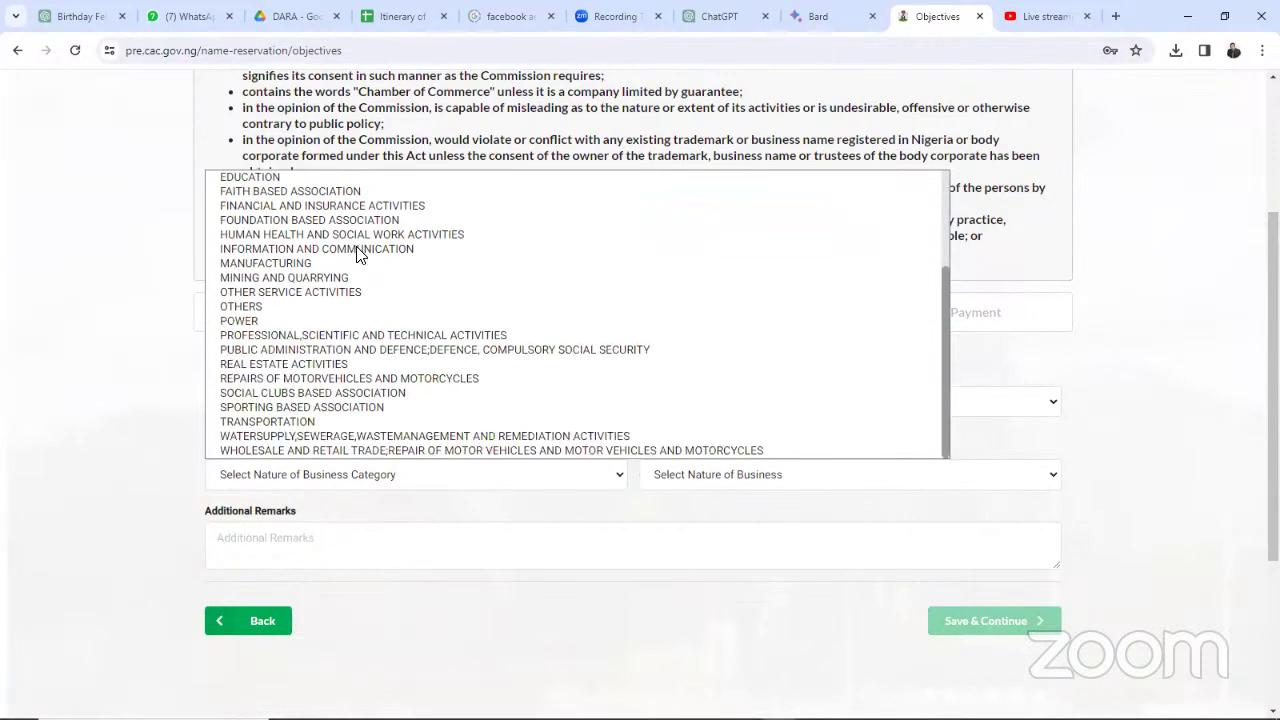
pyautogui.scroll(3, 358, 255)
pyautogui.scroll(-3, 358, 255)
pyautogui.scroll(3, 366, 316)
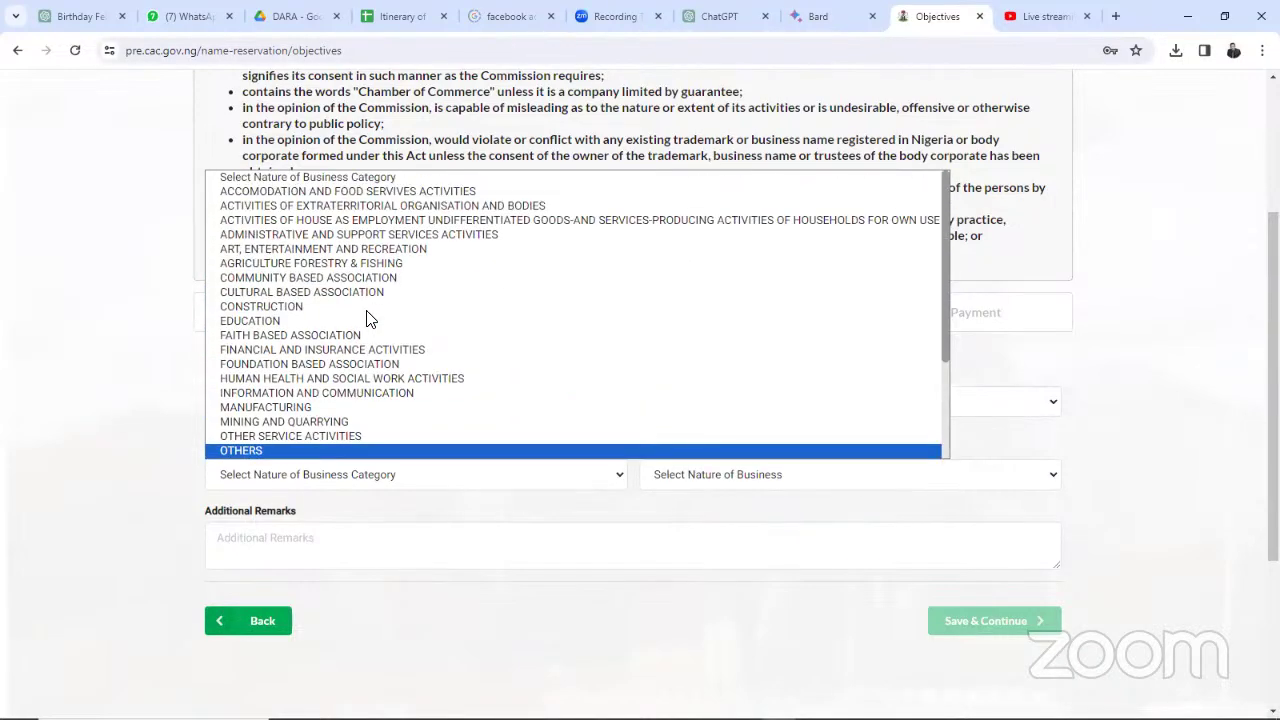